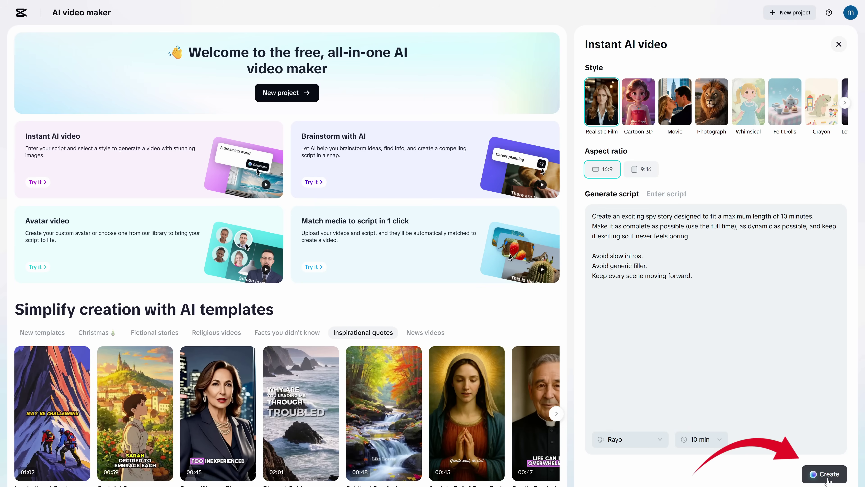
# Step: Generate the 40-second 9:16 double-life mystery video from the spy prompt and scrub its preview
pyautogui.click(826, 475)
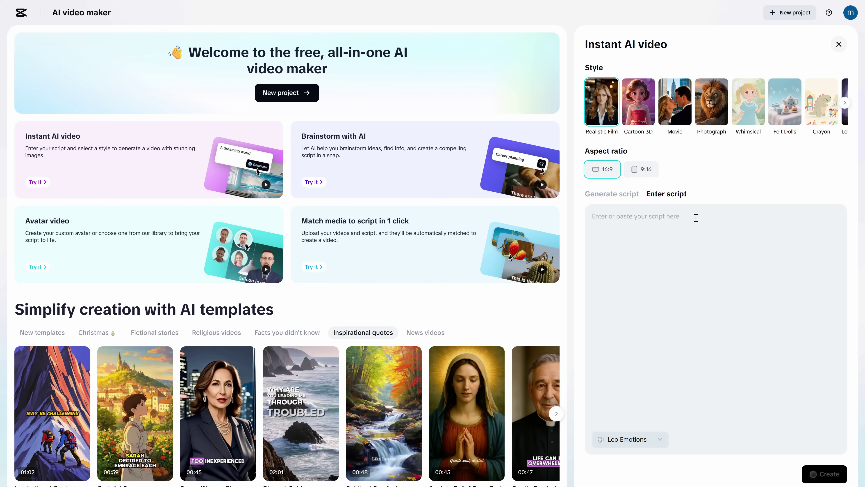
pyautogui.click(611, 201)
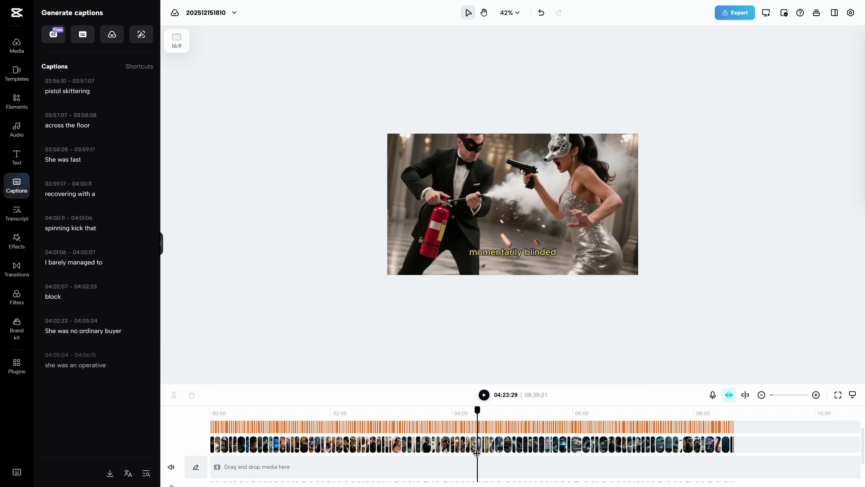
pyautogui.moveTo(477, 458); pyautogui.dragTo(577, 462)
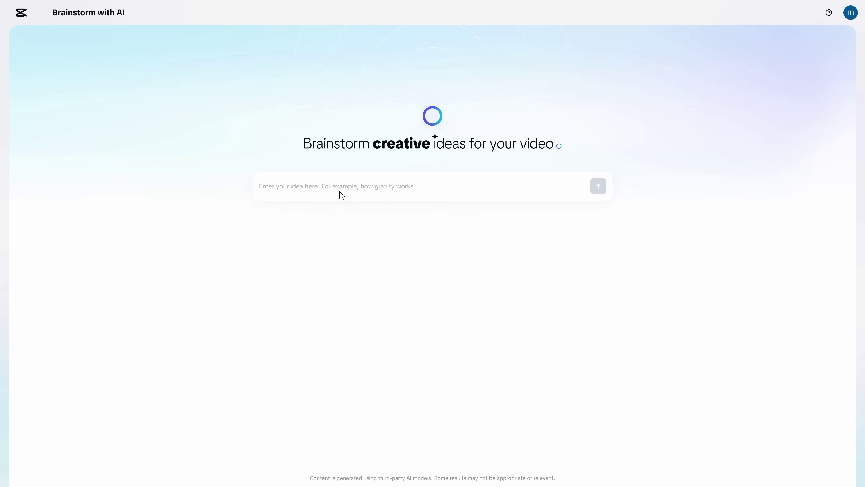
# Step: Expand the first mystery topic into Depth 1 ideas and pan the canvas to view them
pyautogui.click(325, 191)
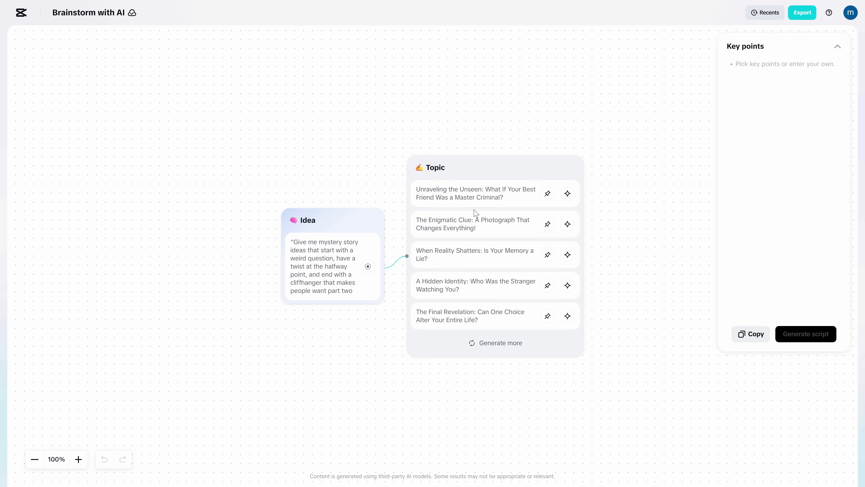
pyautogui.click(567, 193)
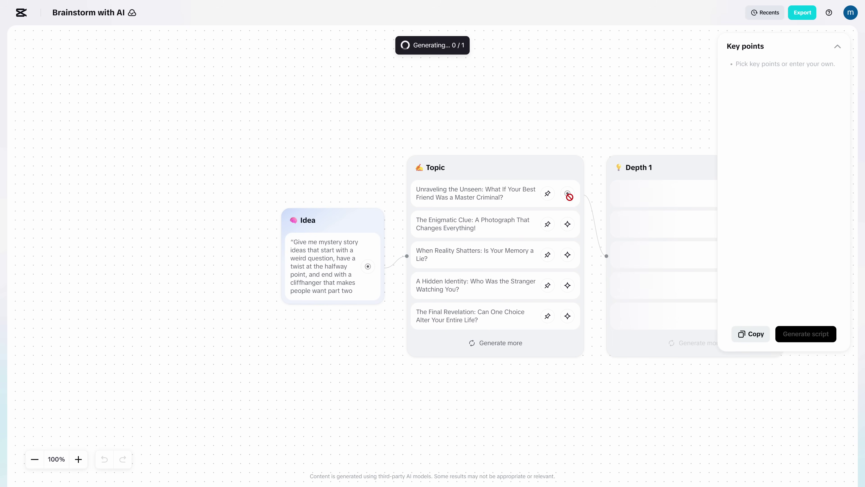
pyautogui.moveTo(622, 139); pyautogui.dragTo(373, 139)
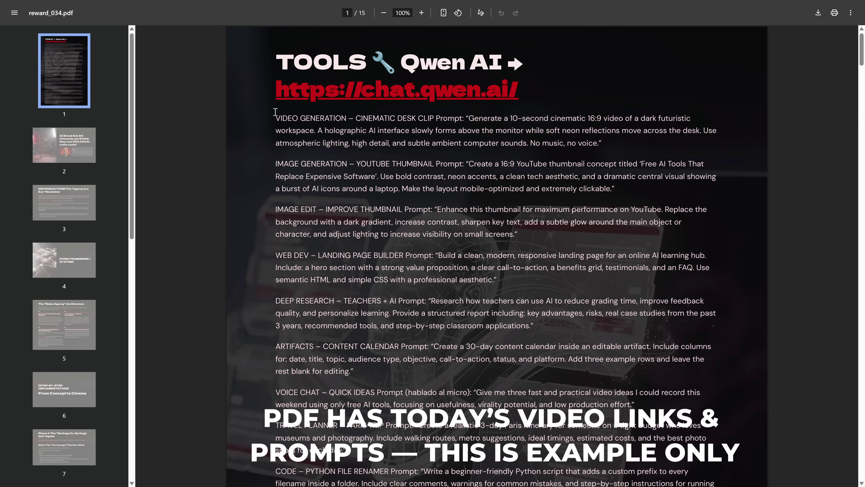
# Step: Select the video generation prompt on page 1 of reward_034.pdf and read on to page 3
pyautogui.moveTo(276, 117); pyautogui.dragTo(349, 173)
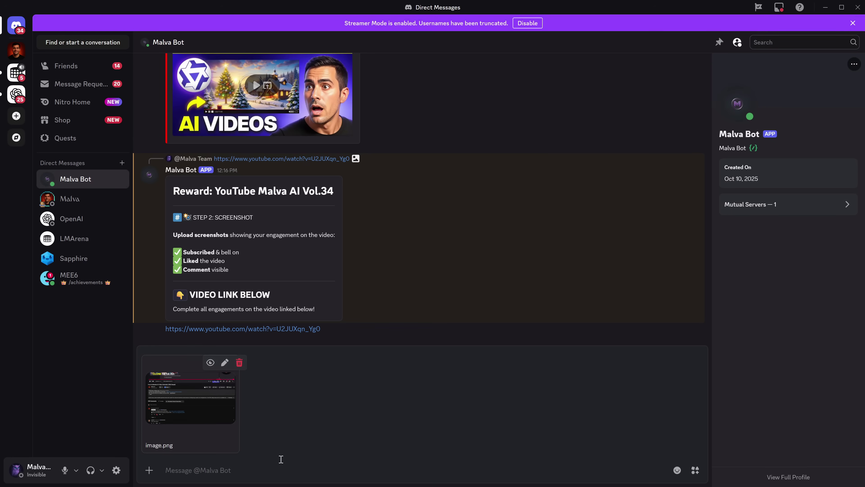
pyautogui.press('Return')
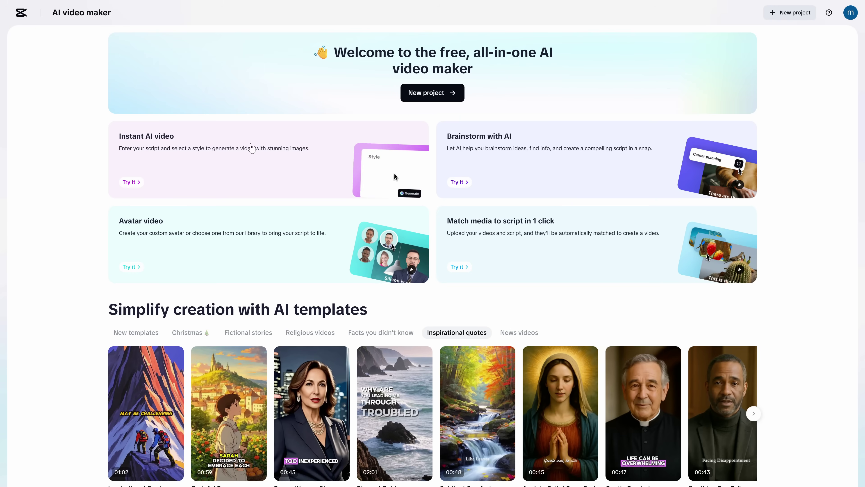
# Step: Open the Instant AI video setup and bring the style carousel back to the first styles
pyautogui.click(167, 144)
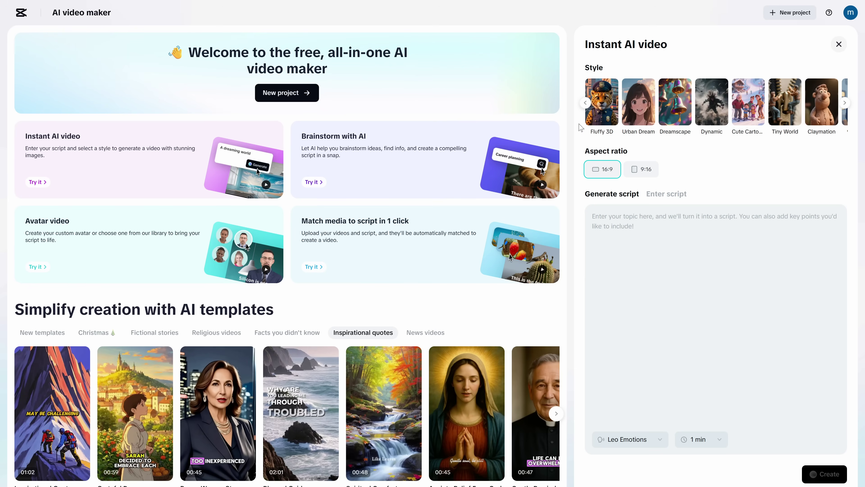
pyautogui.click(586, 103)
pyautogui.click(586, 103)
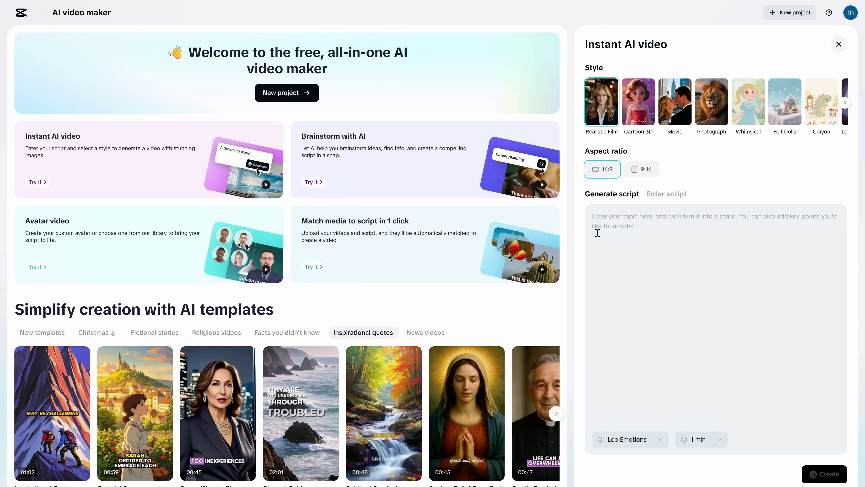
# Step: Paste the spy story brief into the Generate script prompt
pyautogui.write('Create an exciting spy story designed to fit a maximum length of 10 minutes. Make it as complete as possible (use the full time), as dynamic as possible, and keep it exciting so it never feels boring.  Avoid slow intros. Avoid generic filler. Keep every scene moving forward.')
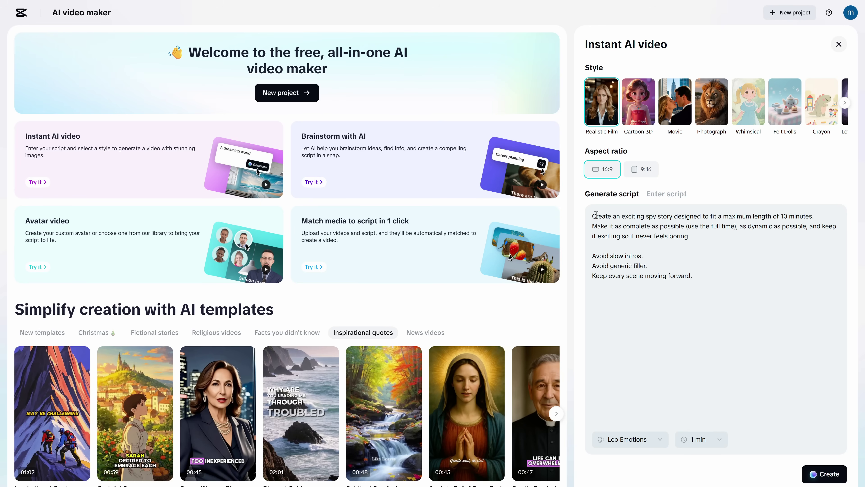
pyautogui.moveTo(596, 215); pyautogui.dragTo(711, 212)
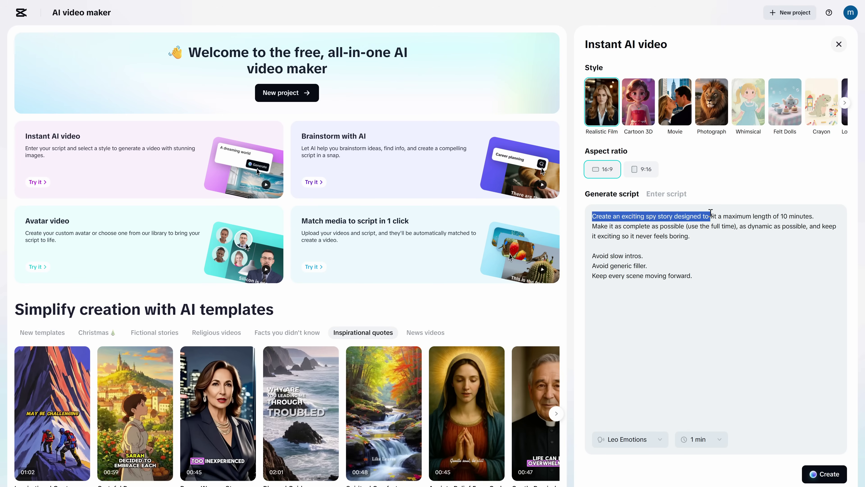
pyautogui.click(725, 224)
# Step: Set the video length to 10 min, matching the prompt's 10-minute request
pyautogui.click(714, 440)
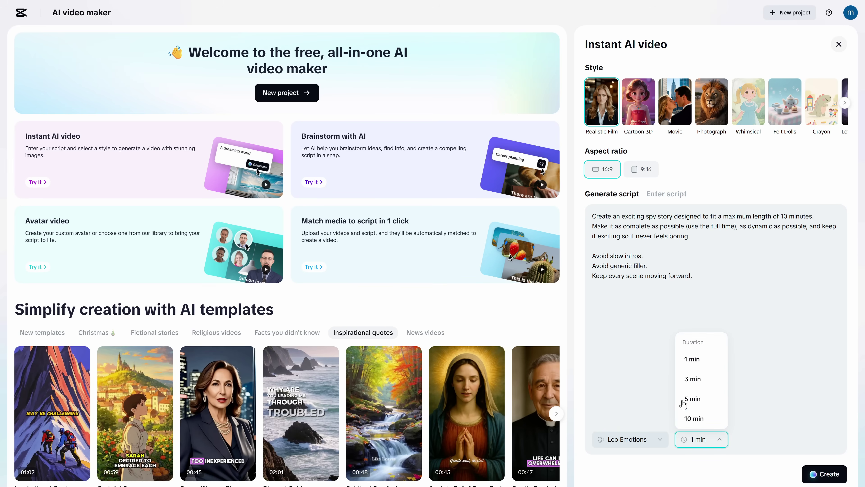
pyautogui.click(683, 418)
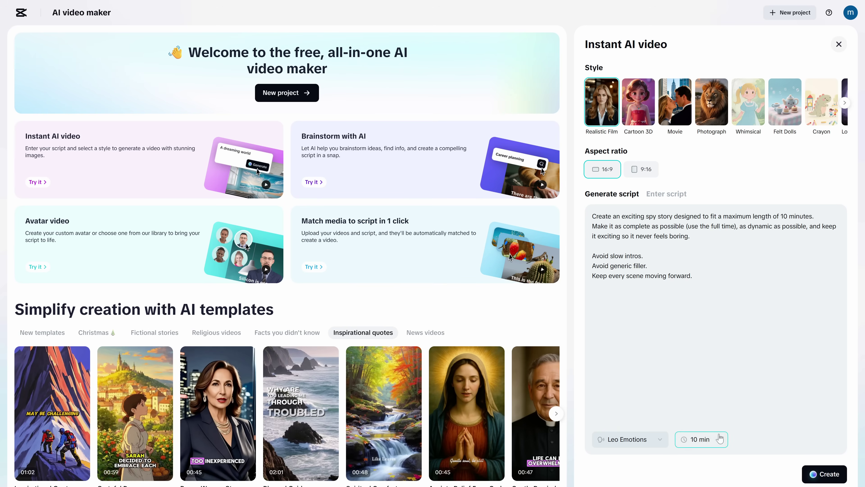
pyautogui.click(715, 440)
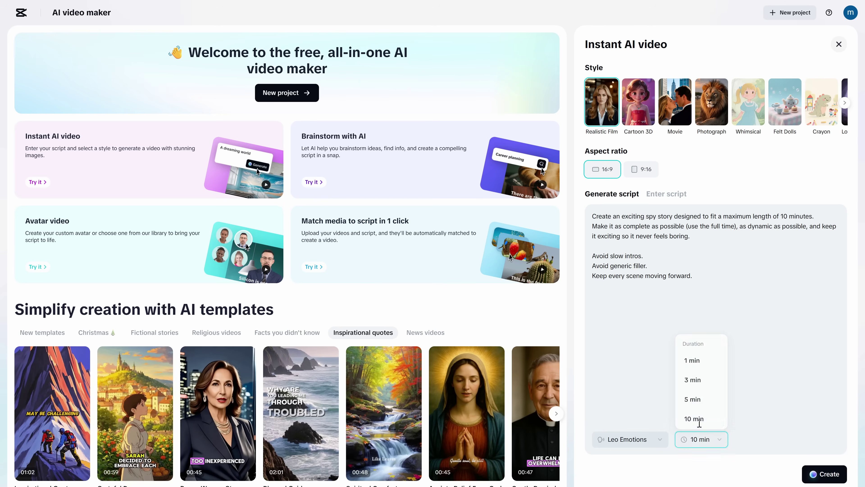
pyautogui.moveTo(723, 216); pyautogui.dragTo(817, 216)
pyautogui.click(827, 216)
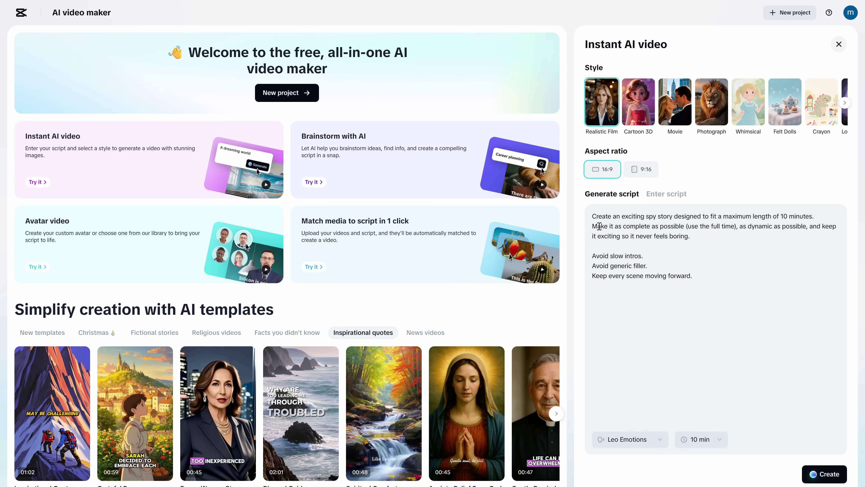
# Step: Review the prompt's dynamic pacing, never-boring and avoid/keep rules
pyautogui.moveTo(741, 227); pyautogui.dragTo(811, 227)
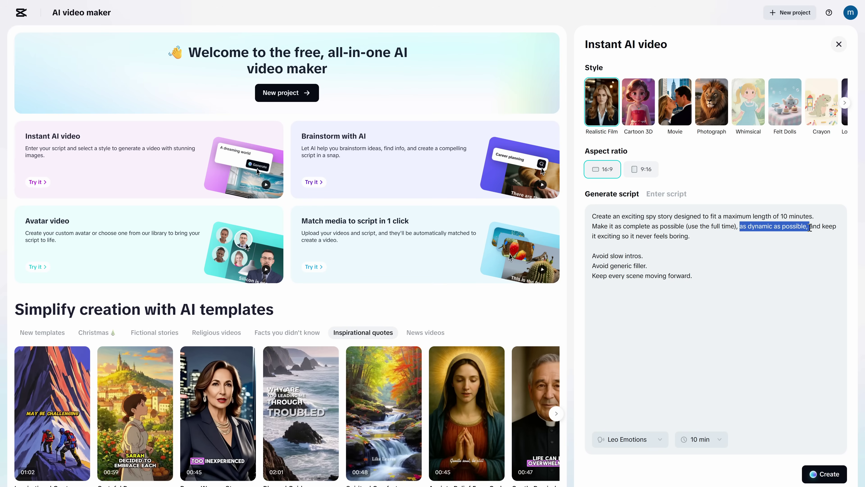
pyautogui.moveTo(593, 236); pyautogui.dragTo(690, 236)
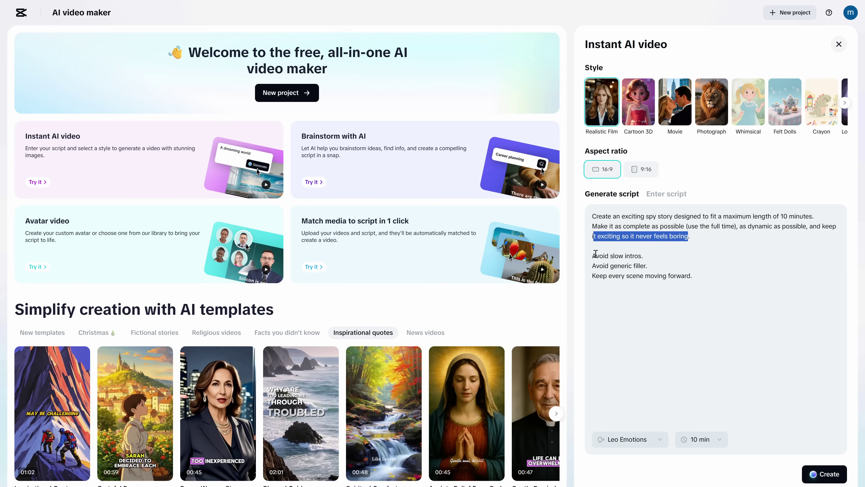
pyautogui.moveTo(593, 255); pyautogui.dragTo(706, 275)
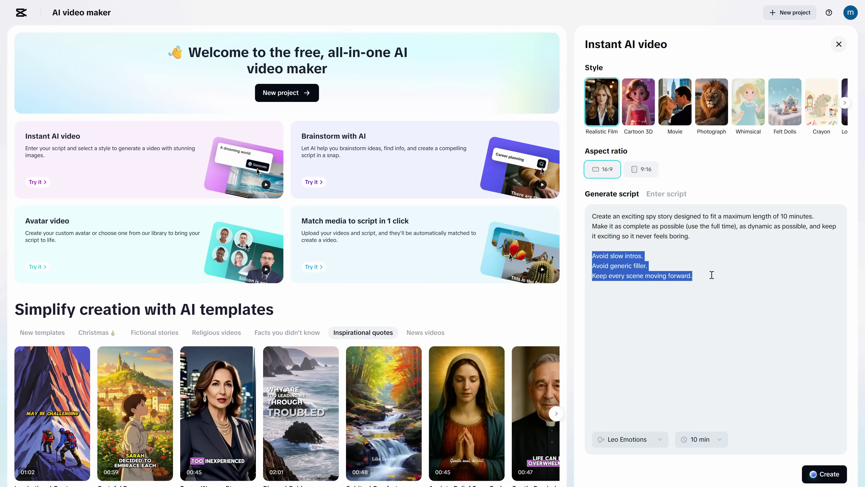
pyautogui.click(726, 280)
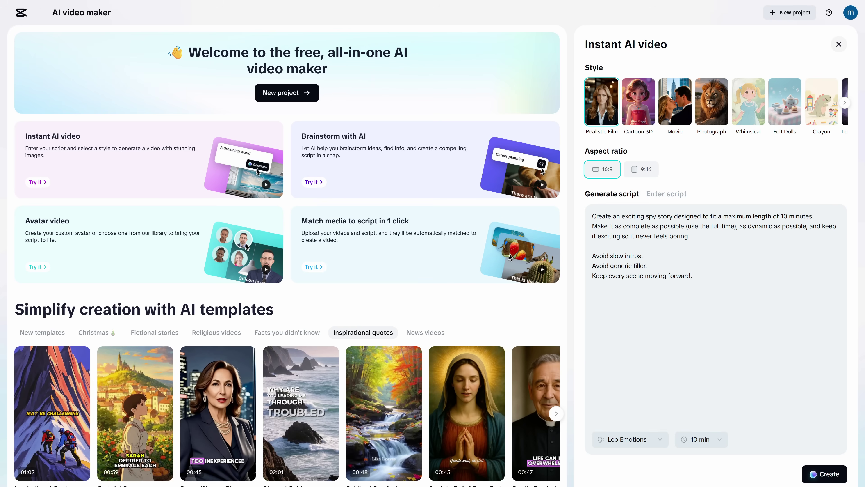
pyautogui.moveTo(593, 216); pyautogui.dragTo(669, 216)
pyautogui.write('Create a finance explainer')
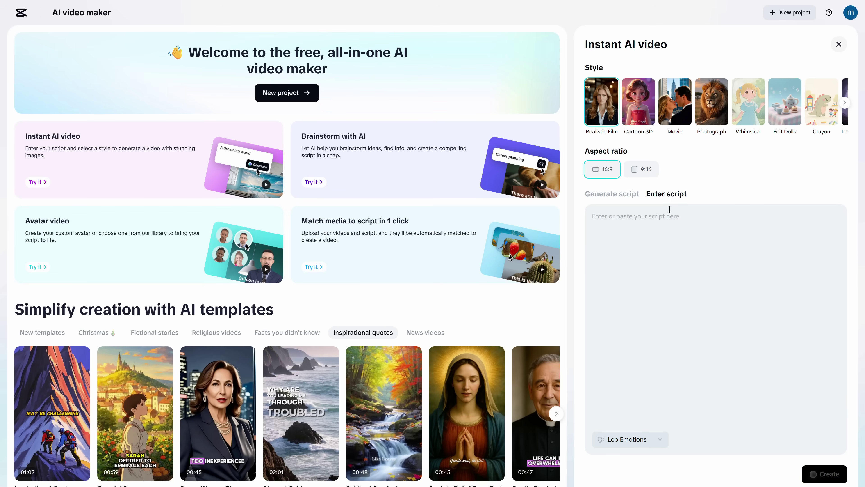
pyautogui.click(612, 248)
pyautogui.click(605, 195)
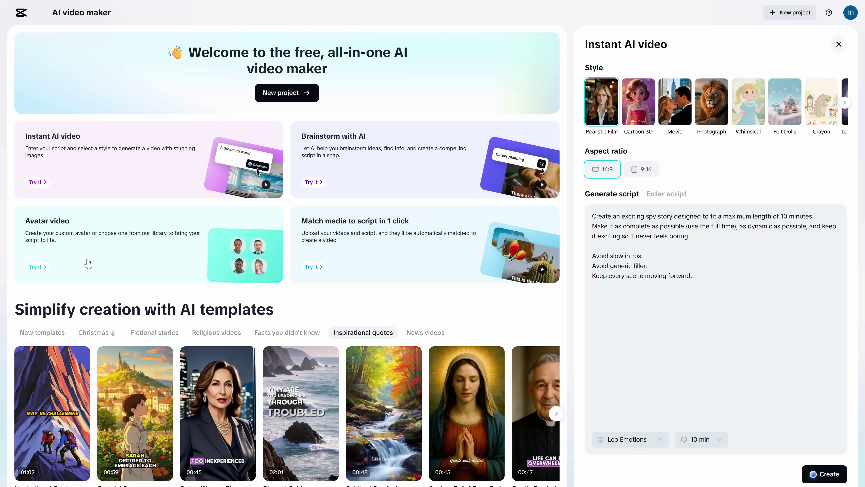
# Step: Keep the 10 min length and switch the narrator voice from Leo Emotions to Rayo
pyautogui.click(703, 439)
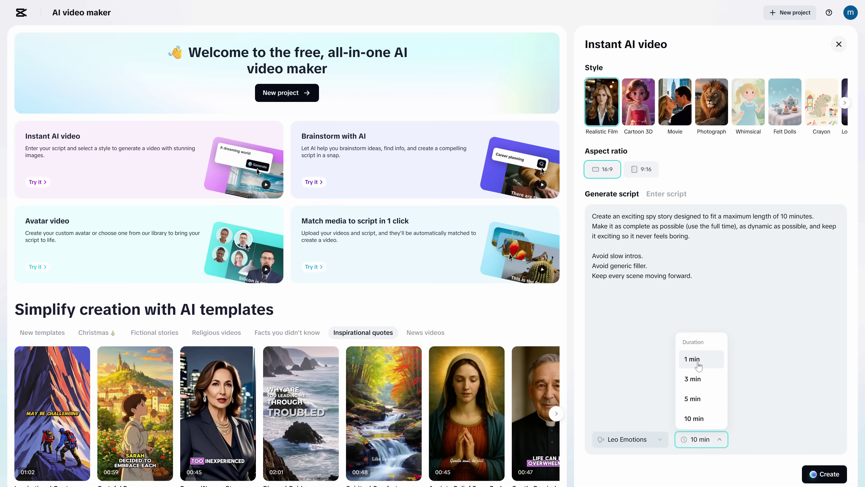
pyautogui.click(695, 418)
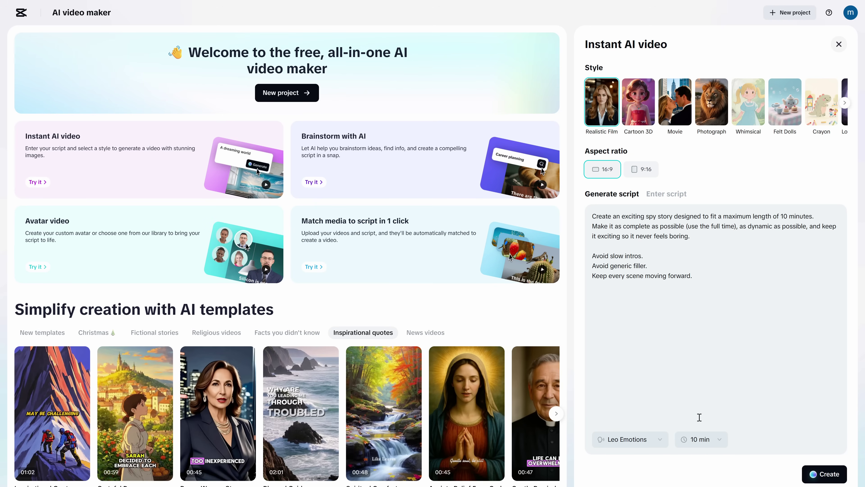
pyautogui.click(657, 440)
pyautogui.scroll(10, 628, 307)
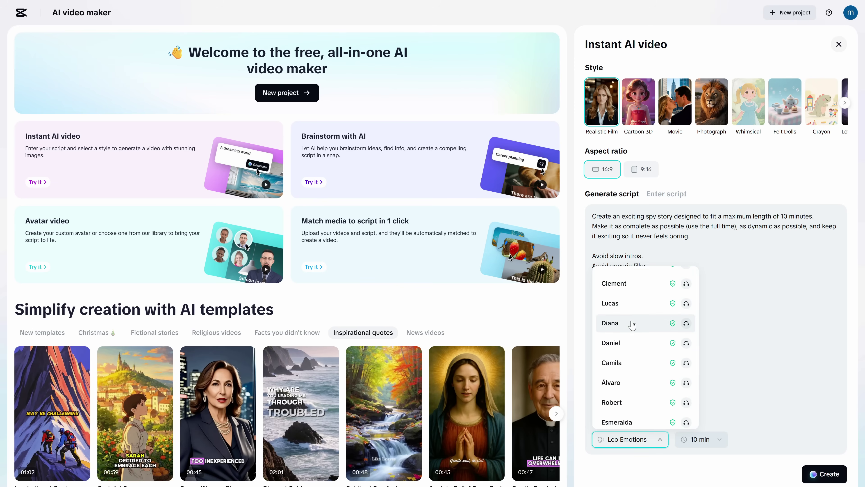
pyautogui.scroll(9, 628, 306)
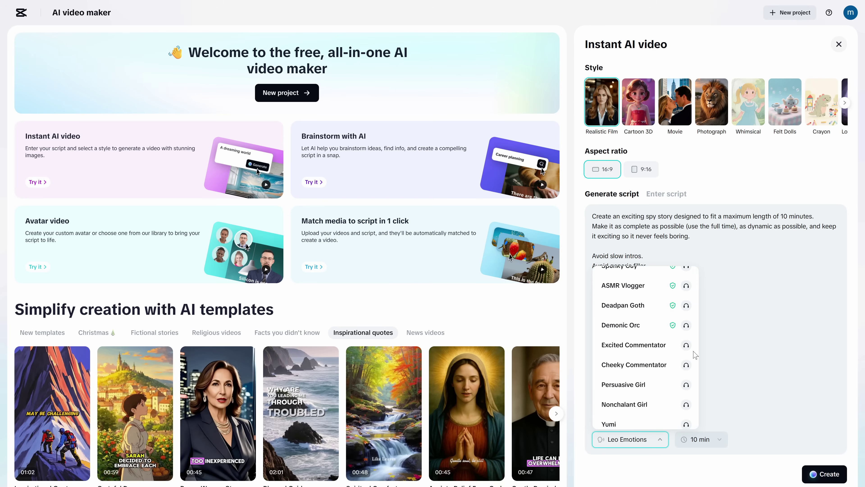
pyautogui.scroll(2, 629, 327)
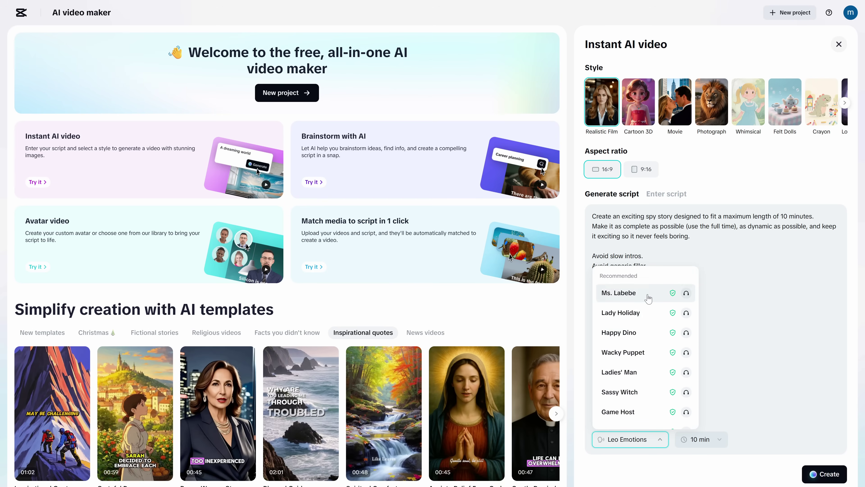
pyautogui.scroll(-6, 628, 327)
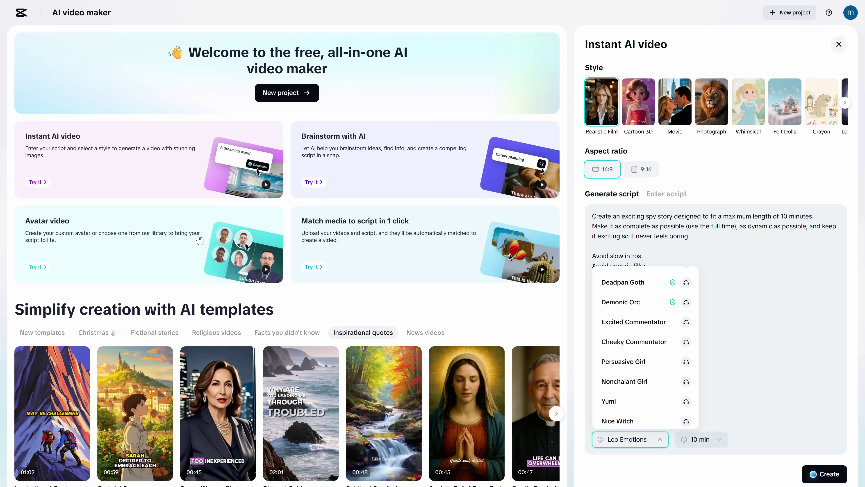
pyautogui.scroll(-7, 667, 351)
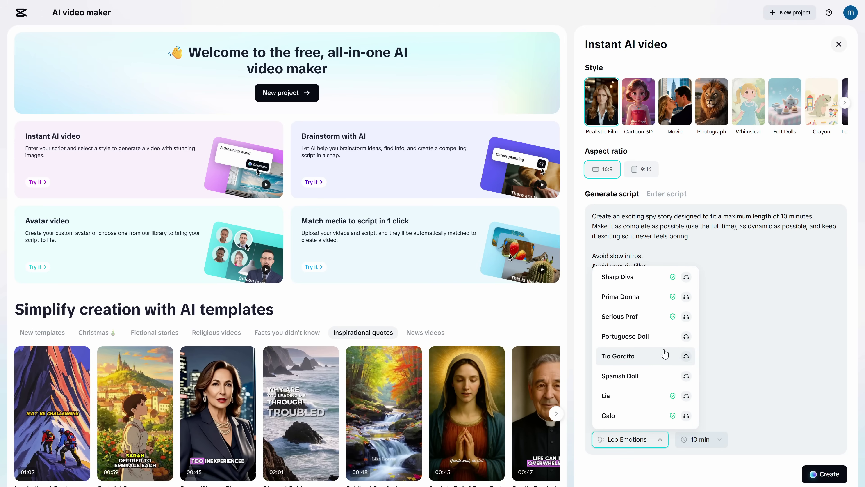
pyautogui.scroll(-8, 637, 361)
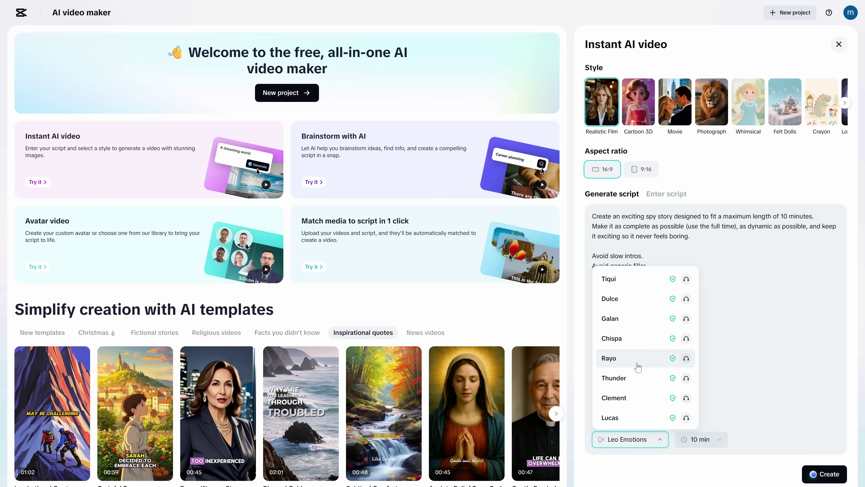
pyautogui.click(686, 306)
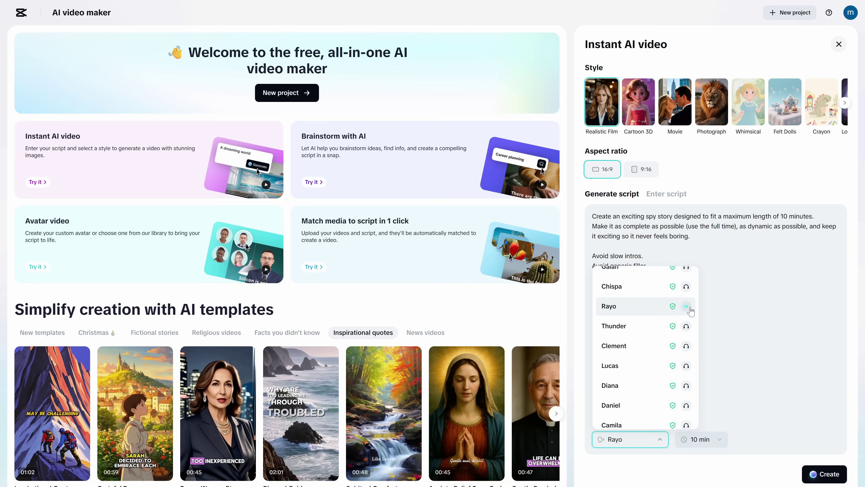
pyautogui.click(689, 309)
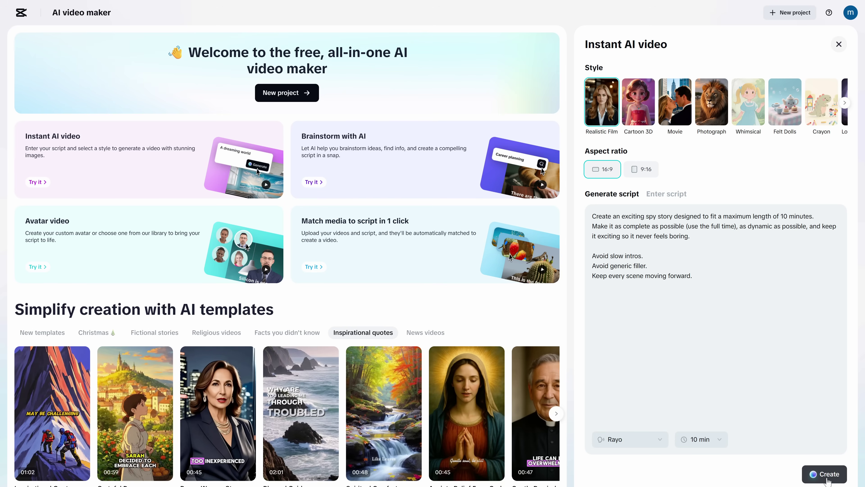
# Step: Generate the 8:40 spy video with Rayo narration and play its preview
pyautogui.click(827, 474)
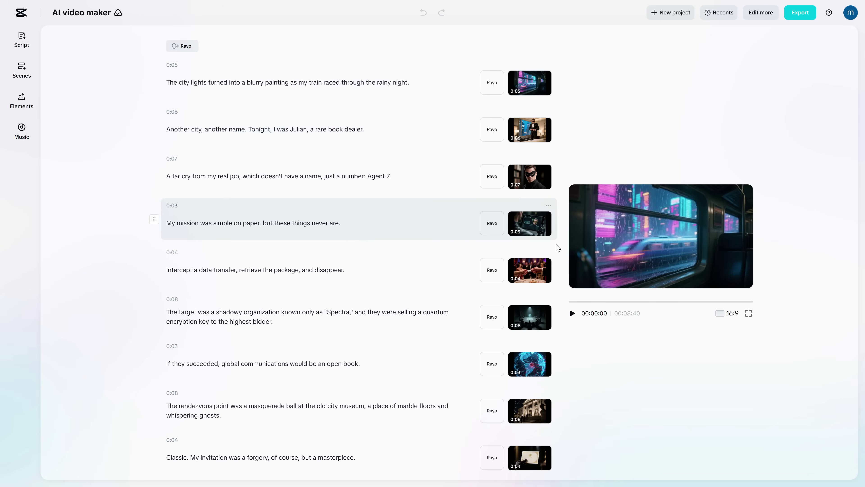
pyautogui.click(573, 315)
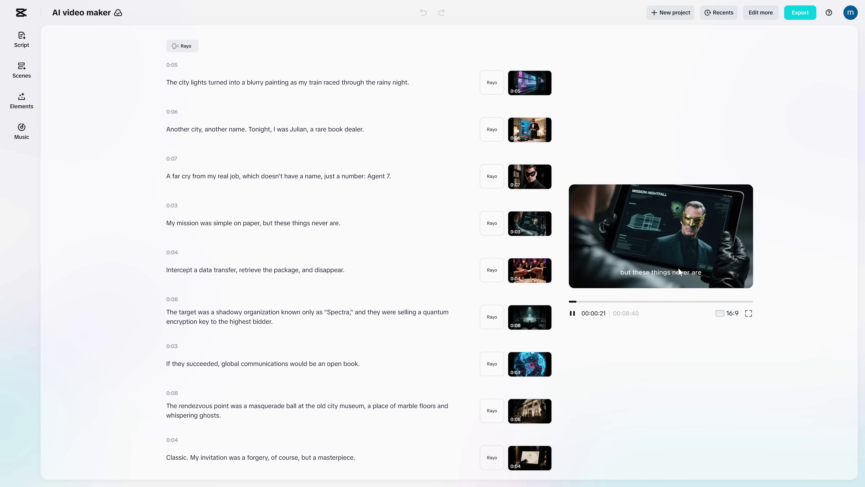
pyautogui.click(191, 74)
# Step: Rewrite the opening sentence with AI Improve it and update its voiceover and captions
pyautogui.moveTo(191, 74); pyautogui.dragTo(163, 81)
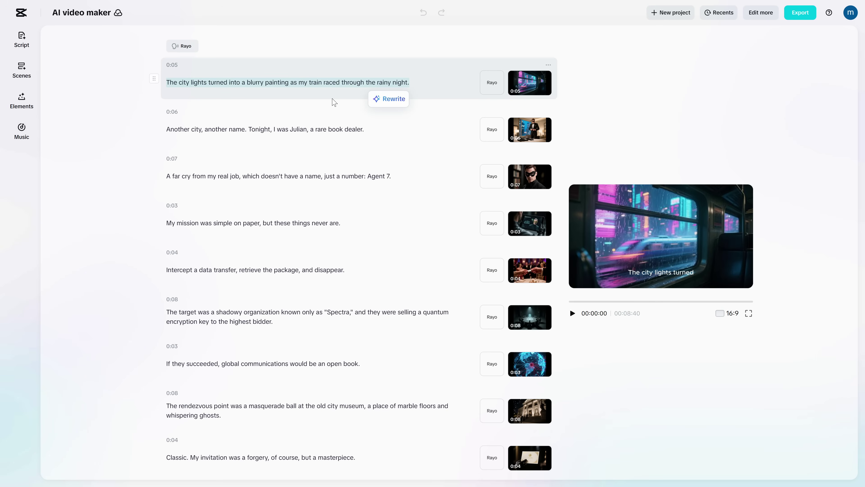
pyautogui.click(392, 98)
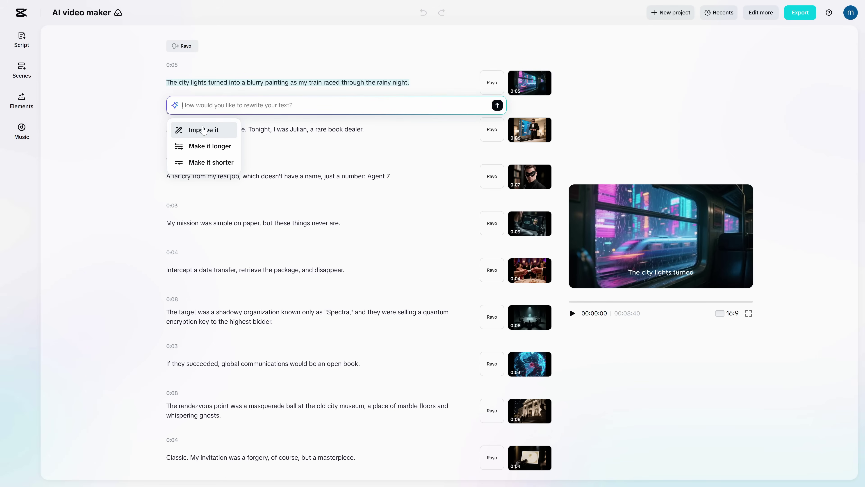
pyautogui.click(206, 130)
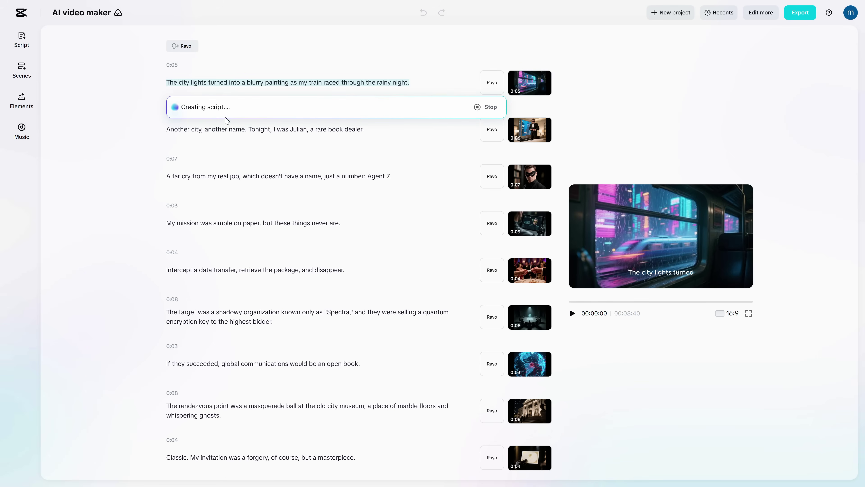
pyautogui.click(487, 138)
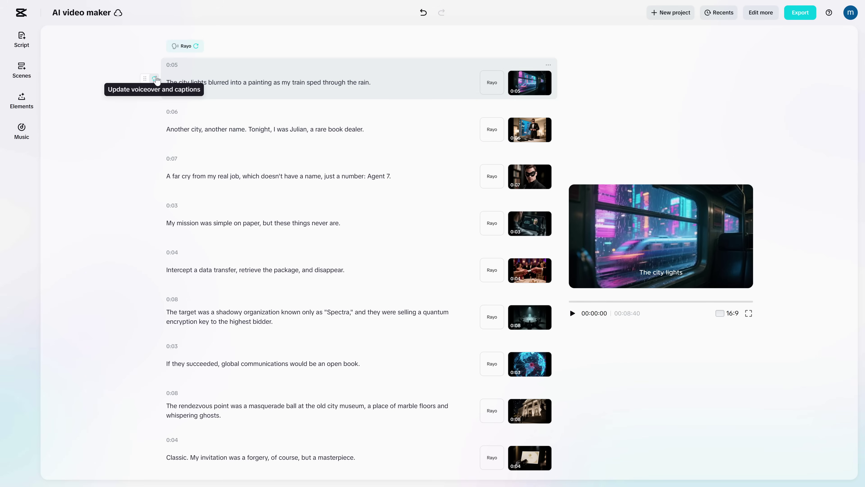
pyautogui.click(157, 79)
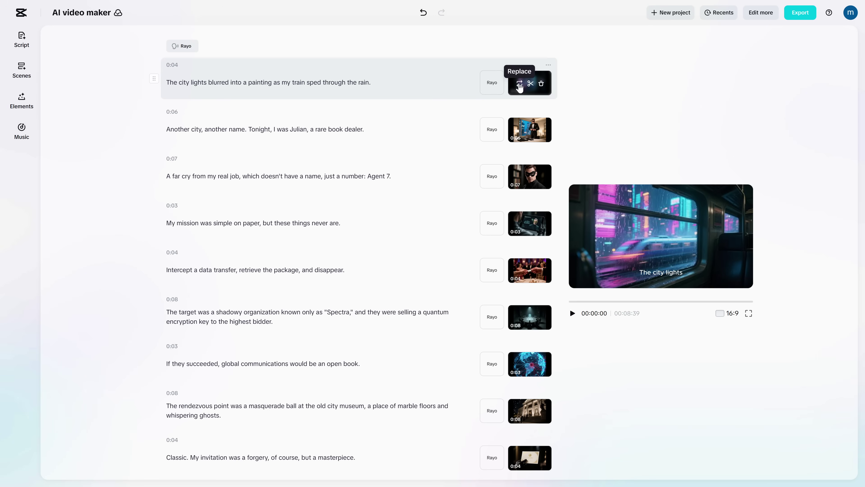
# Step: Browse stock, upload and AI-generated media for the first scene's image, viewing a train-window image
pyautogui.click(520, 86)
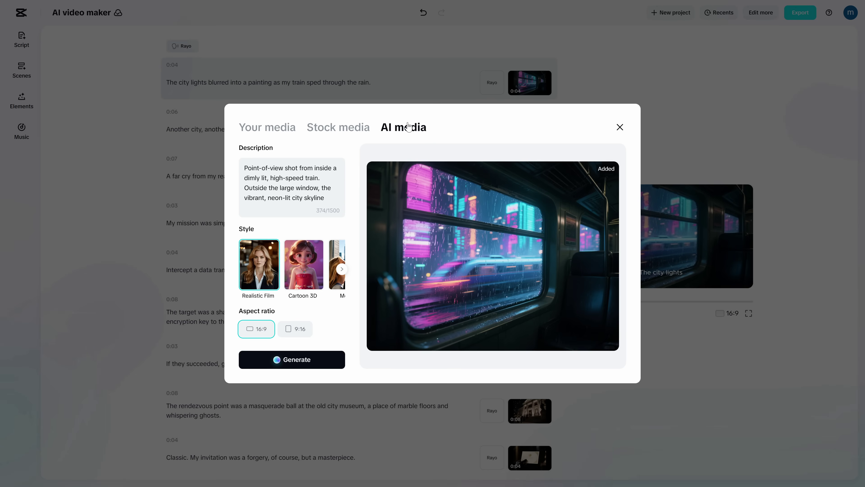
pyautogui.click(337, 128)
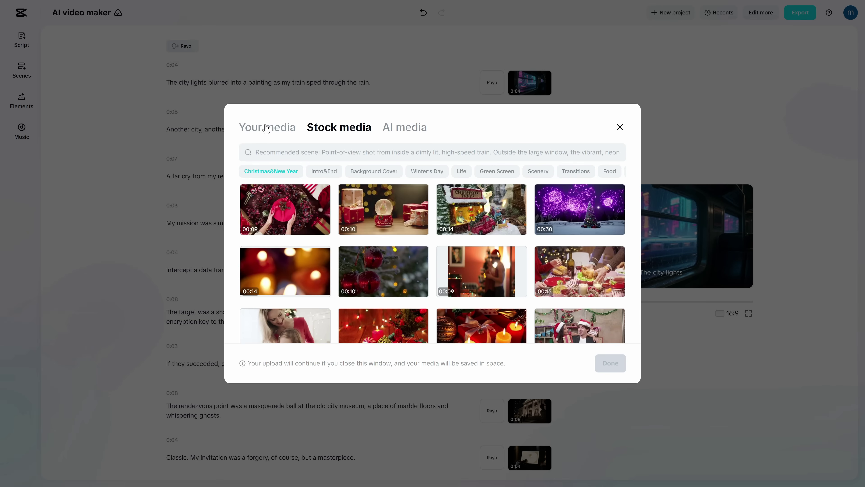
pyautogui.click(266, 128)
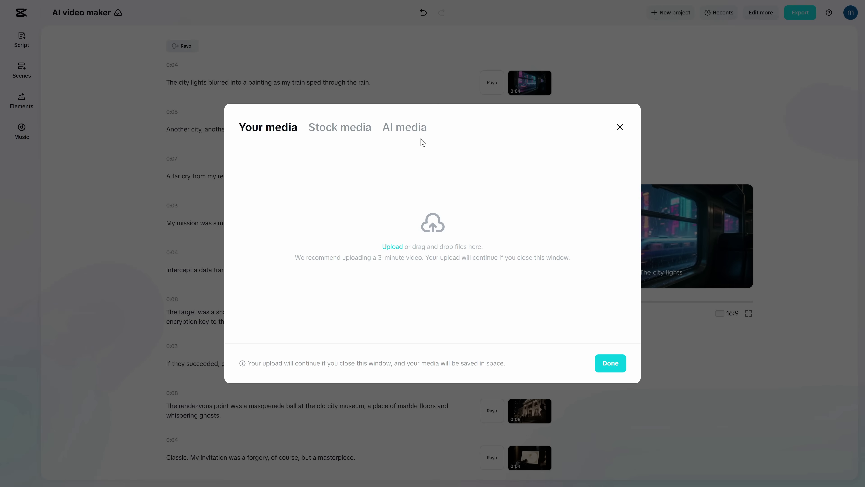
pyautogui.click(409, 129)
pyautogui.click(293, 359)
pyautogui.click(450, 298)
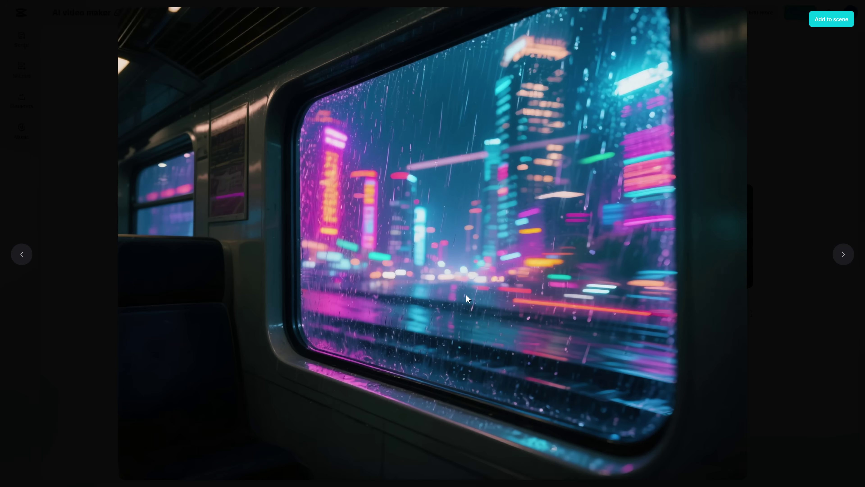
# Step: Open the 8:39 spy project in the full timeline editor with the templates library shown
pyautogui.click(831, 19)
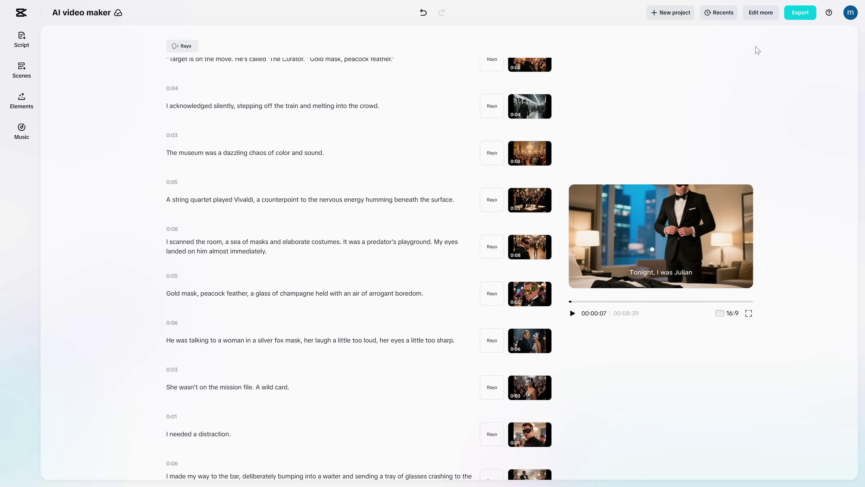
pyautogui.click(763, 12)
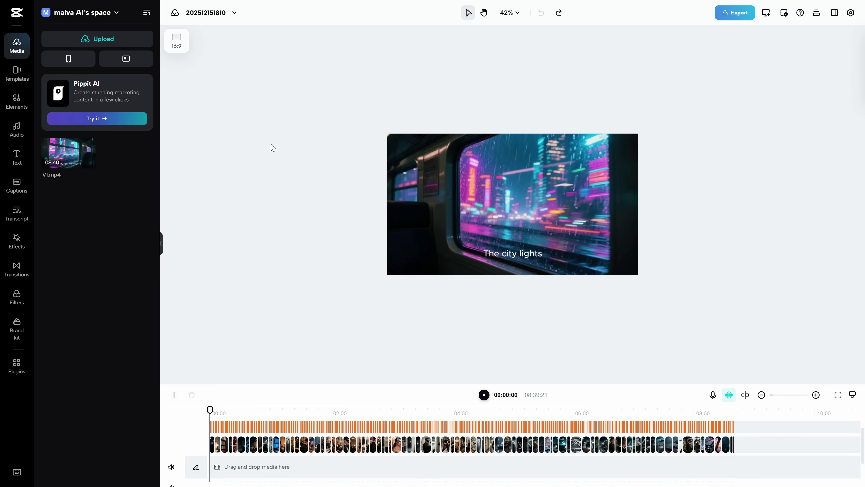
pyautogui.click(18, 72)
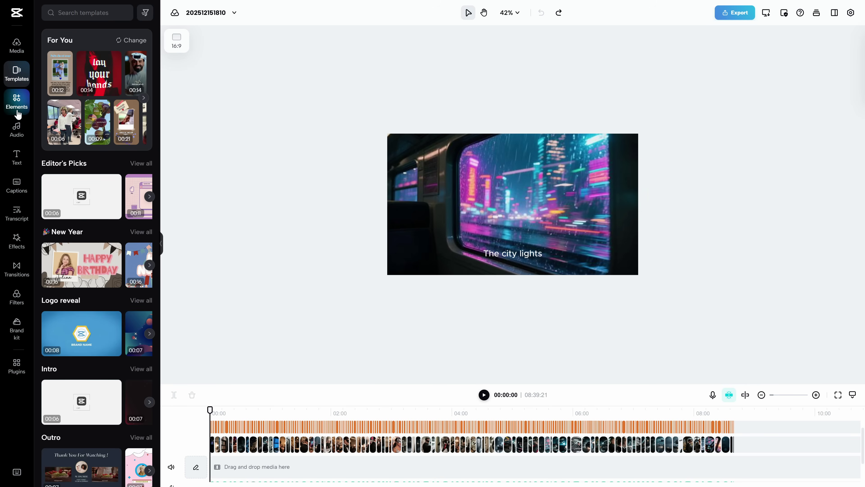
# Step: Browse the elements, music, transcript and video effects panels
pyautogui.click(29, 108)
pyautogui.click(17, 129)
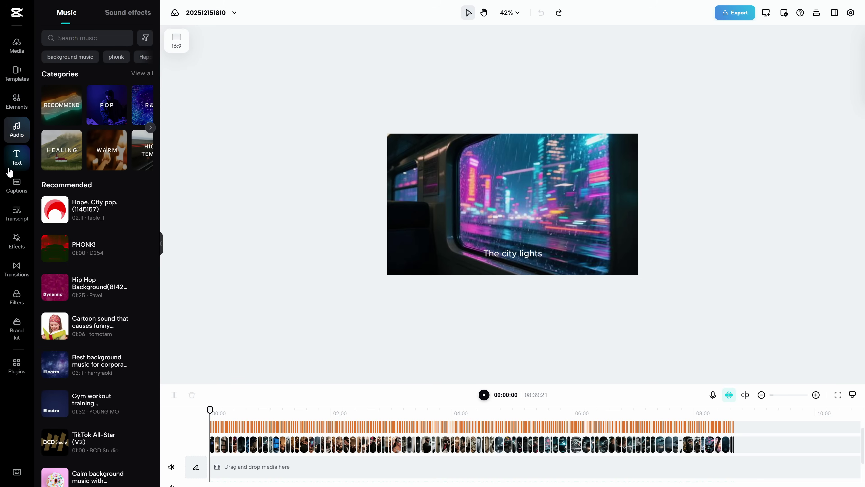
pyautogui.click(16, 214)
pyautogui.click(17, 241)
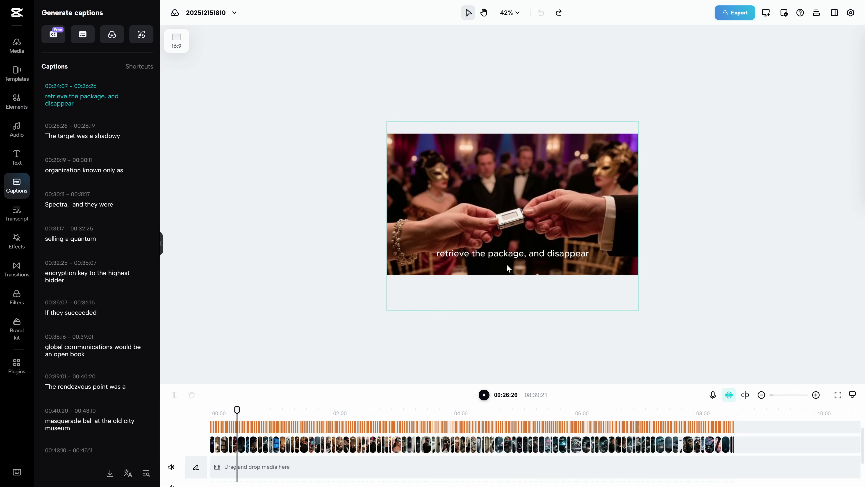
# Step: Apply the yellow outlined caption preset, then play from the start and jump to about 1:33
pyautogui.click(529, 256)
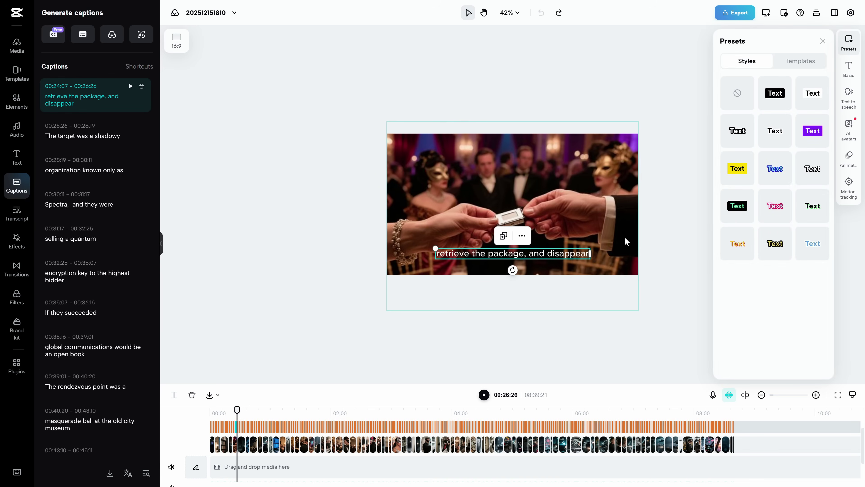
pyautogui.click(785, 97)
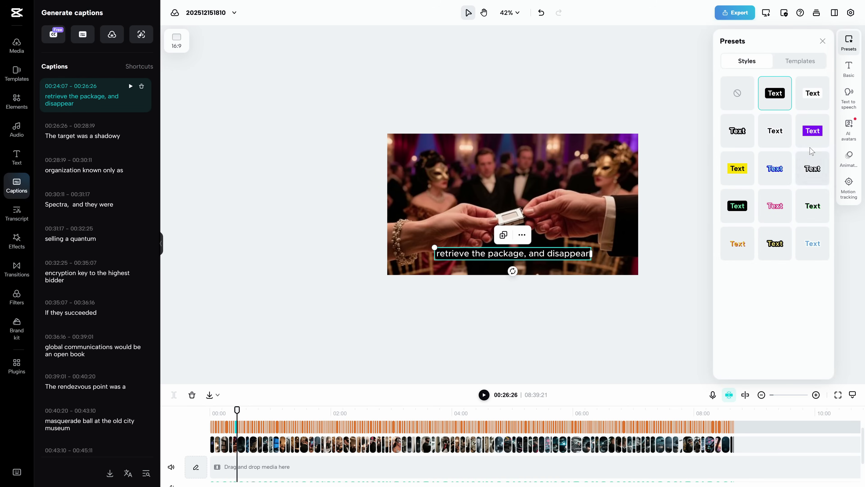
pyautogui.click(775, 244)
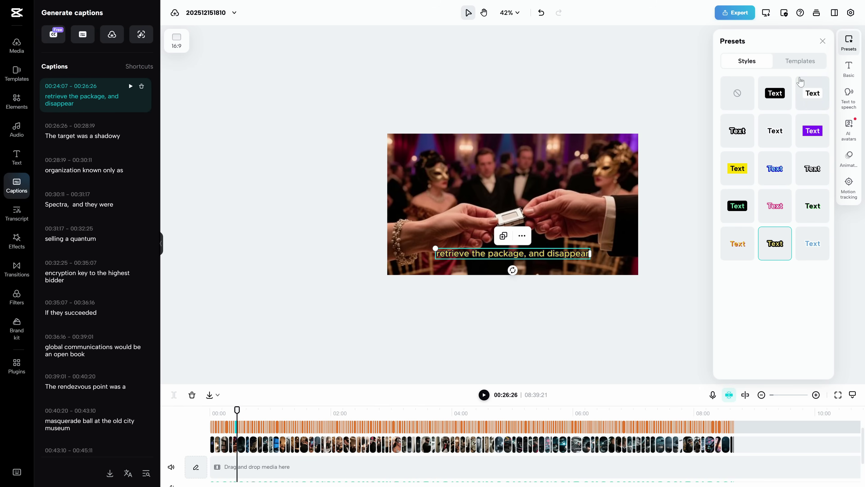
pyautogui.press('Home')
pyautogui.press('space')
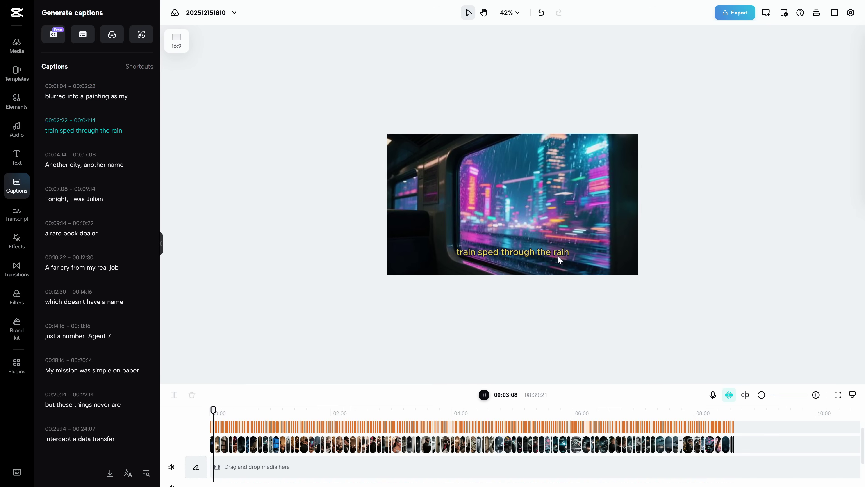
pyautogui.moveTo(271, 423); pyautogui.dragTo(575, 466)
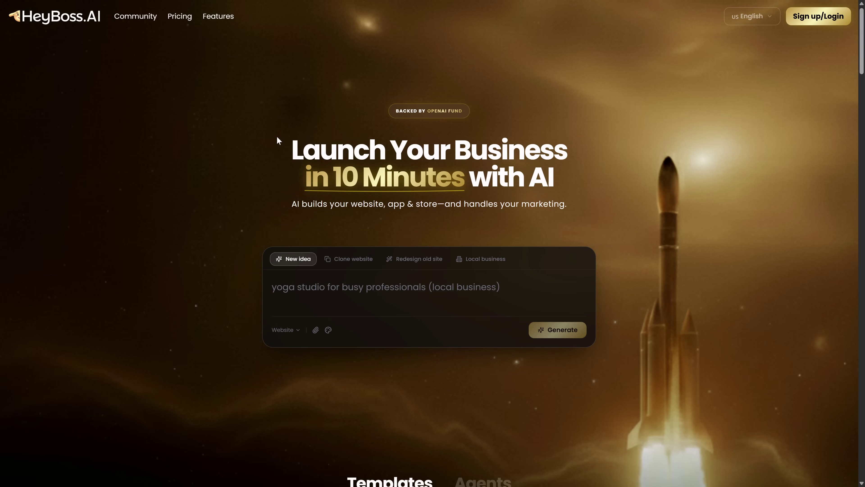
pyautogui.scroll(-15, 466, 156)
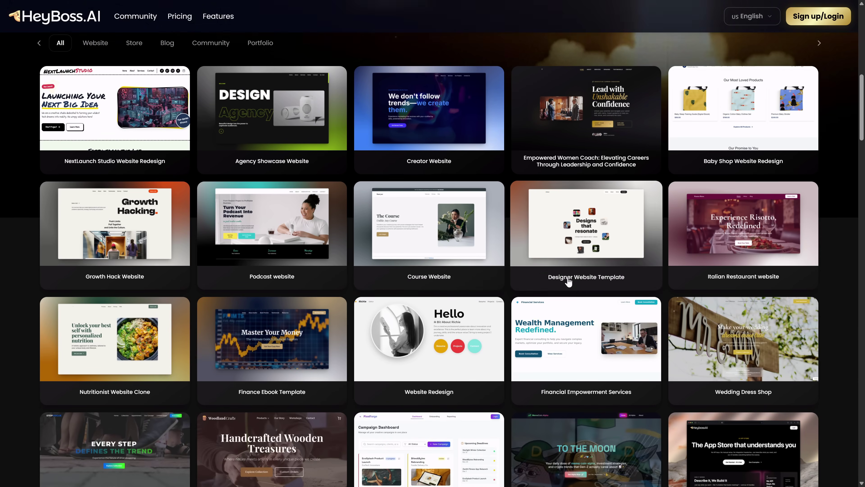
pyautogui.scroll(-6, 593, 281)
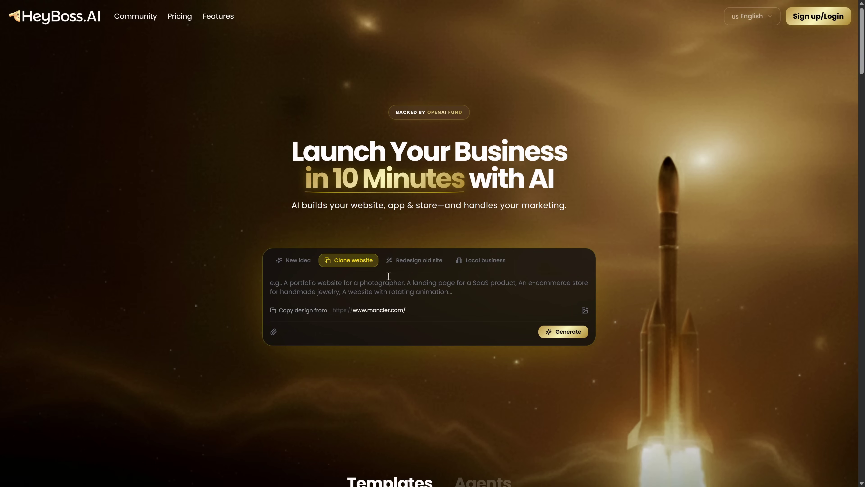
pyautogui.click(563, 331)
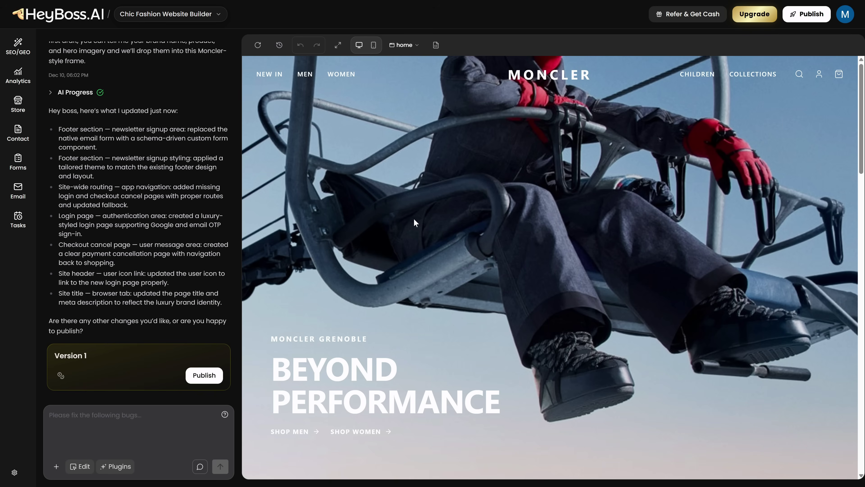
# Step: Review the rebuilt Moncler site, trying edit mode on the hero heading and the mobile layout preview
pyautogui.scroll(-5, 327, 185)
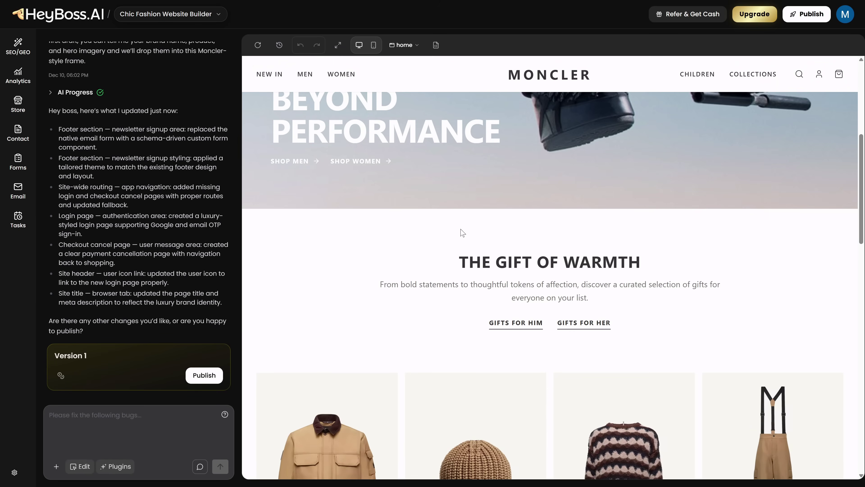
pyautogui.scroll(-5, 462, 233)
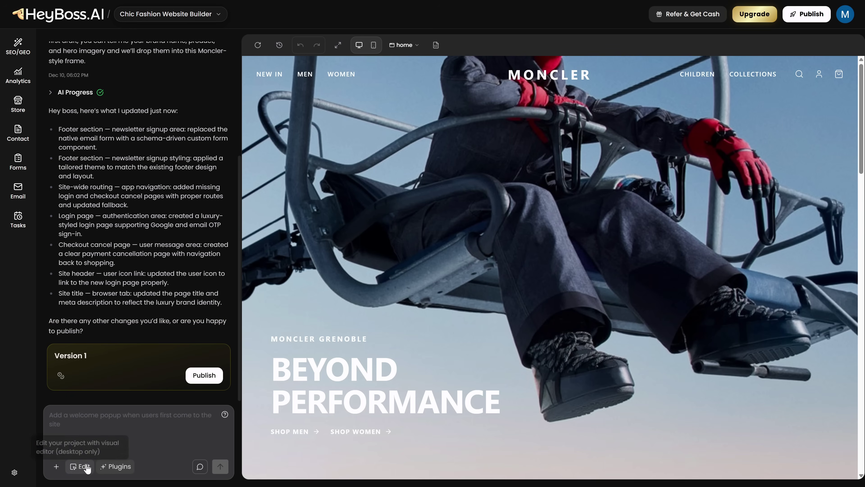
pyautogui.click(79, 466)
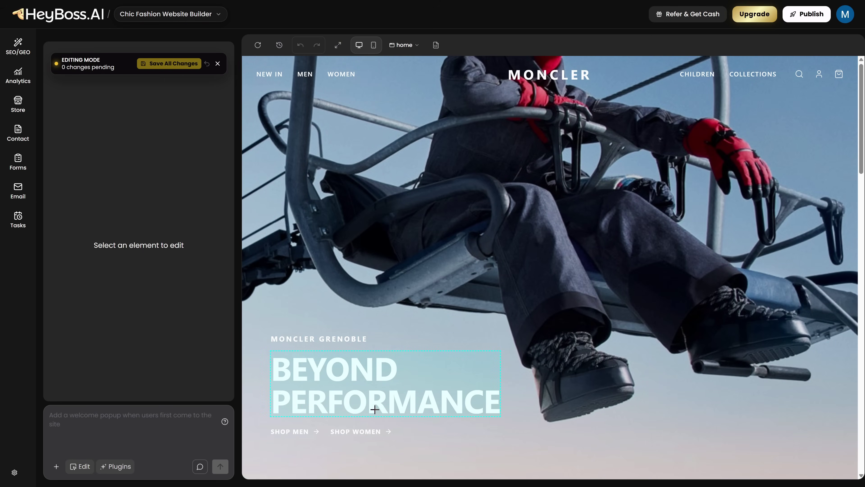
pyautogui.click(369, 388)
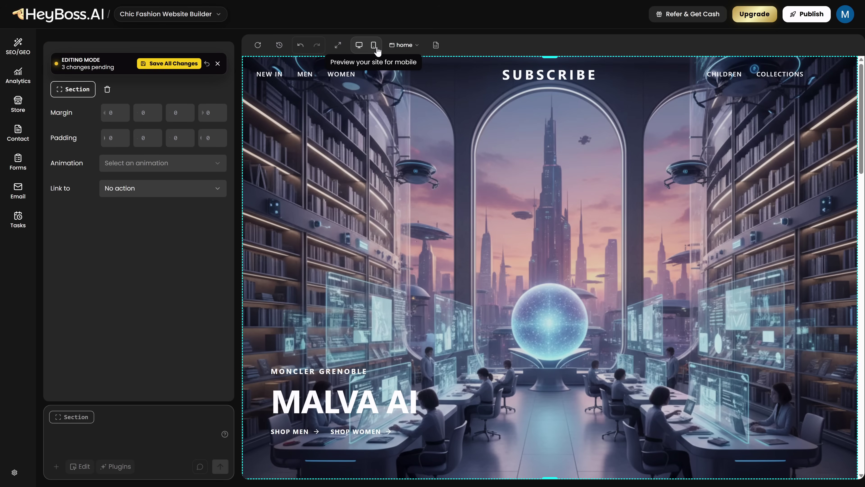
pyautogui.click(376, 48)
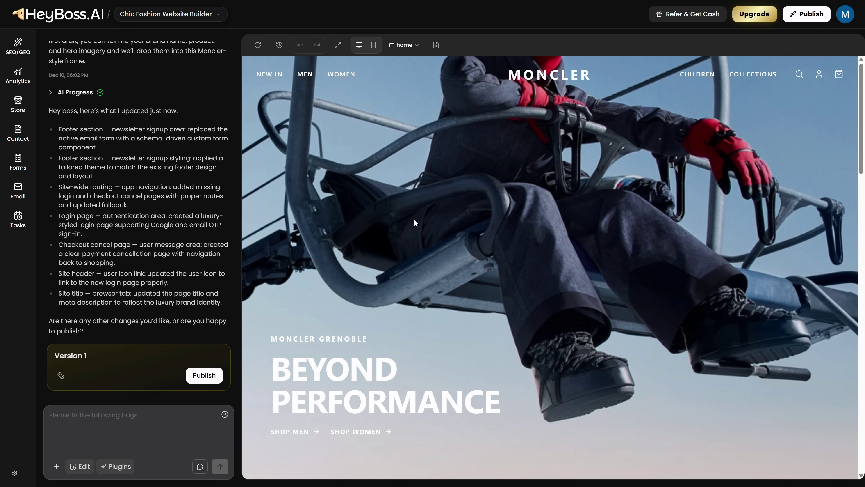
pyautogui.scroll(-6, 323, 207)
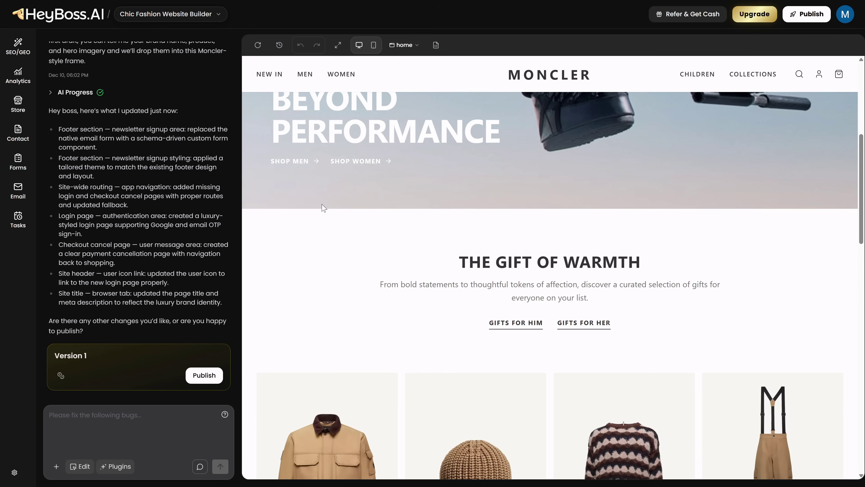
# Step: Scroll through the HeyBoss.AI homepage's Templates gallery and hero area
pyautogui.scroll(-6, 487, 237)
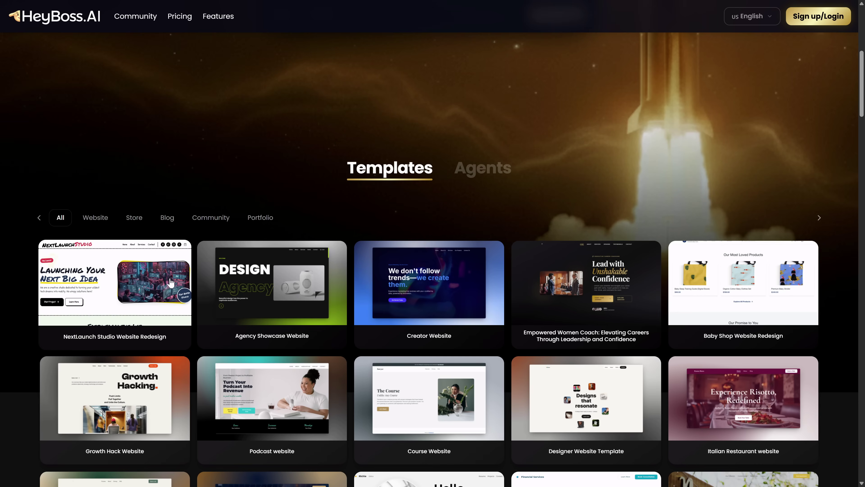
pyautogui.scroll(-2, 383, 286)
pyautogui.scroll(-12, 383, 287)
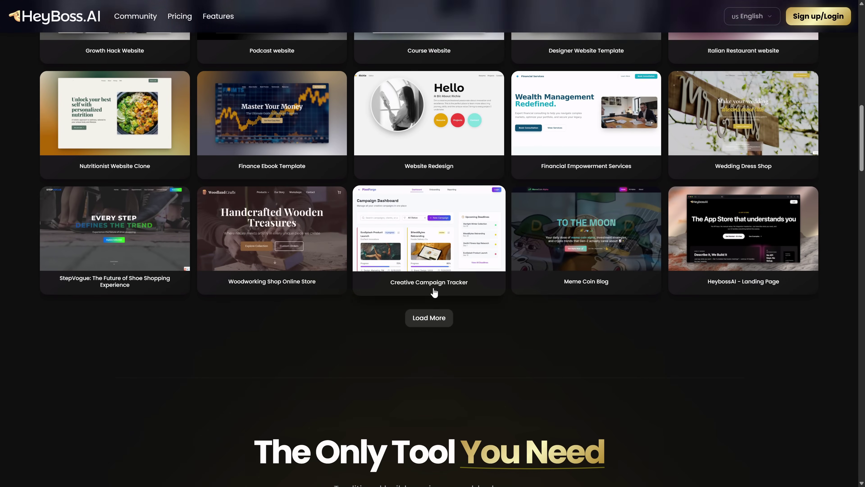
pyautogui.scroll(-6, 332, 288)
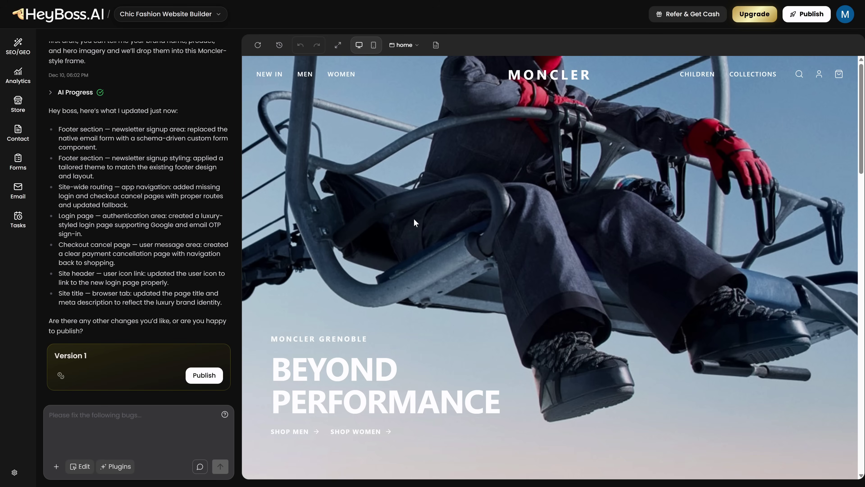
pyautogui.scroll(-5, 401, 177)
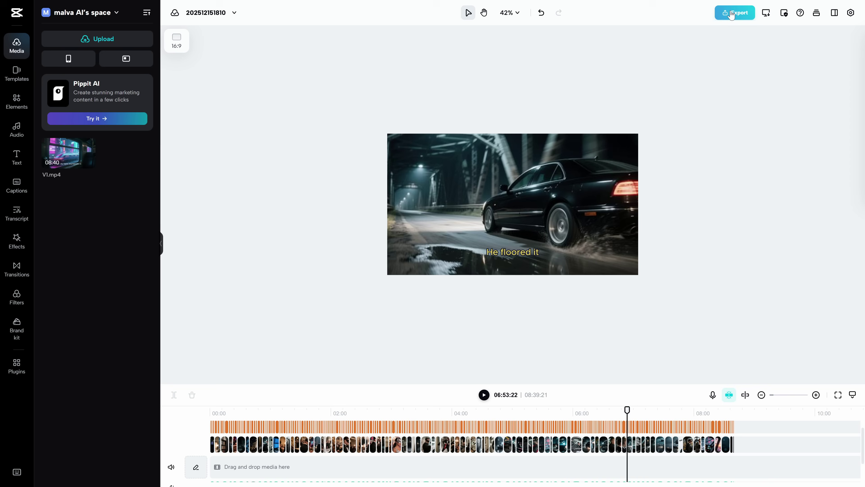
# Step: Download the subtitled spy video as a 1080p, 30fps MP4 export
pyautogui.click(732, 12)
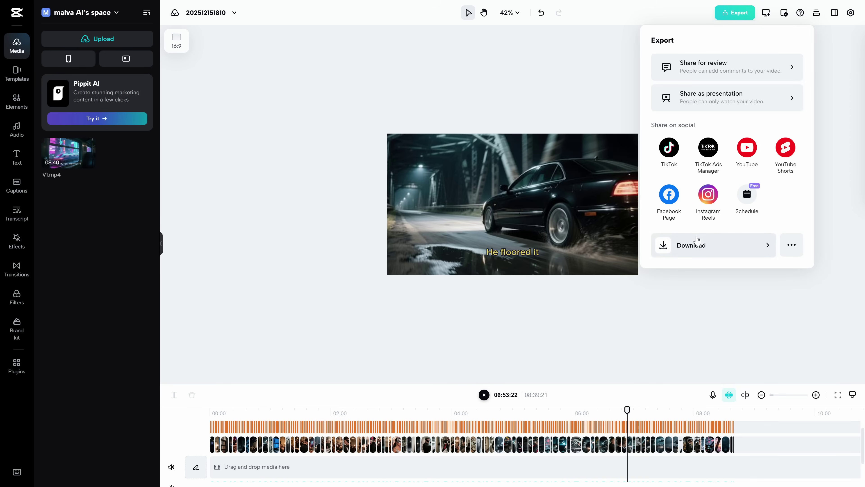
pyautogui.click(699, 243)
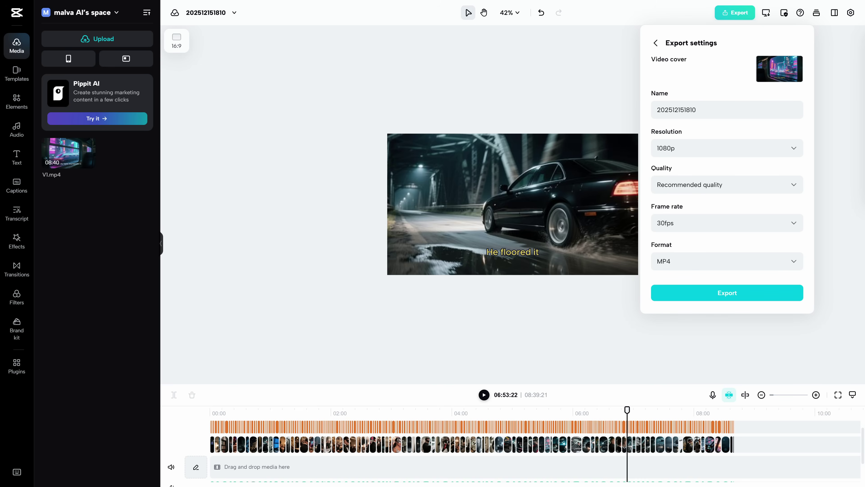
pyautogui.click(720, 293)
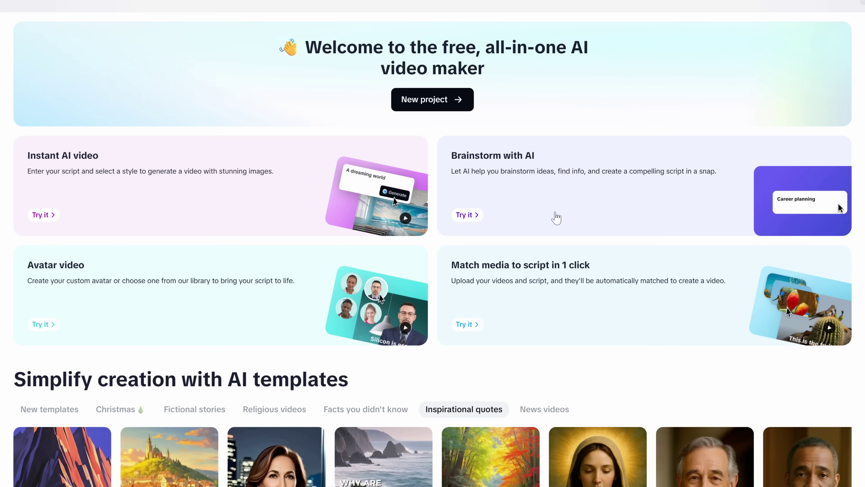
# Step: Open Brainstorm with AI and enter the mystery story prompt in the idea box
pyautogui.click(527, 200)
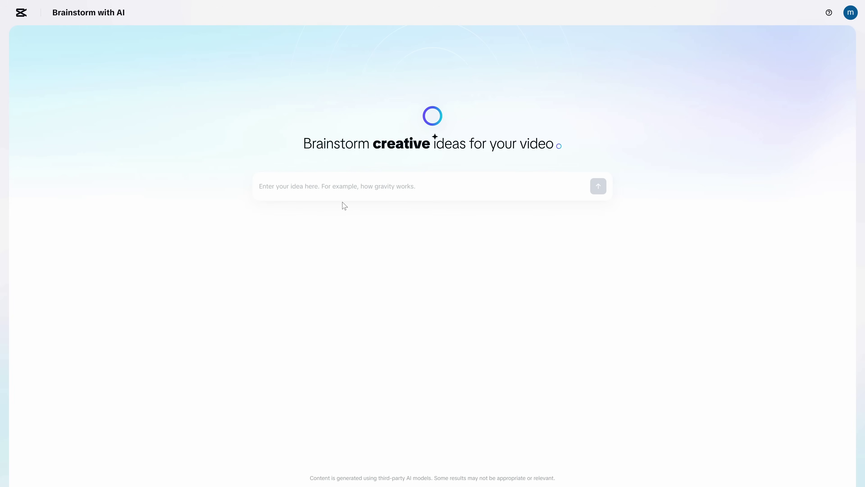
pyautogui.click(324, 192)
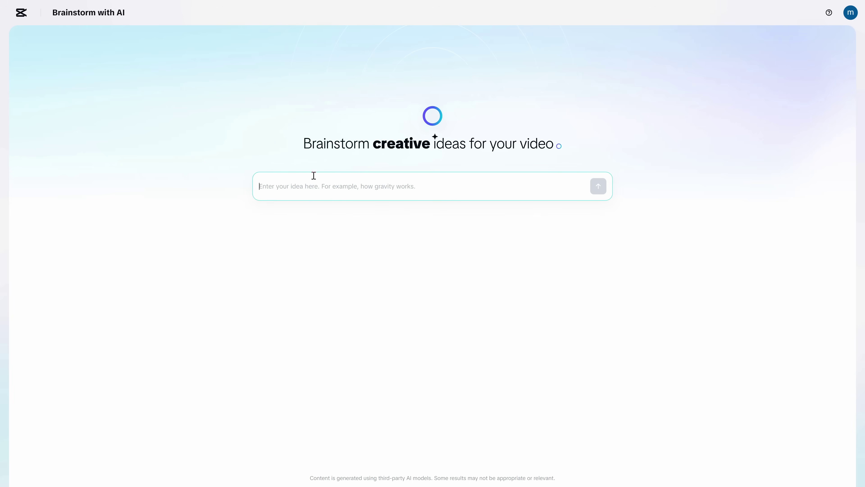
pyautogui.click(202, 183)
pyautogui.click(298, 192)
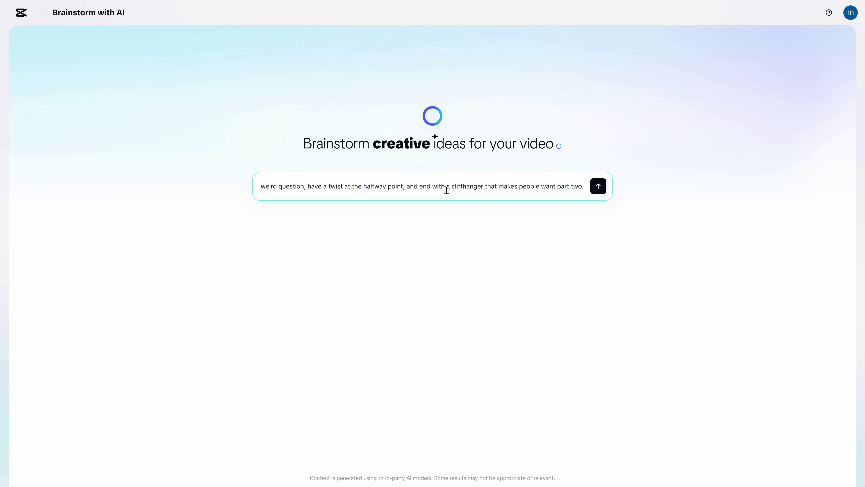
# Step: Check the weird-question, midway twist and cliffhanger prompt, then send it for topic ideas
pyautogui.moveTo(496, 189); pyautogui.dragTo(239, 193)
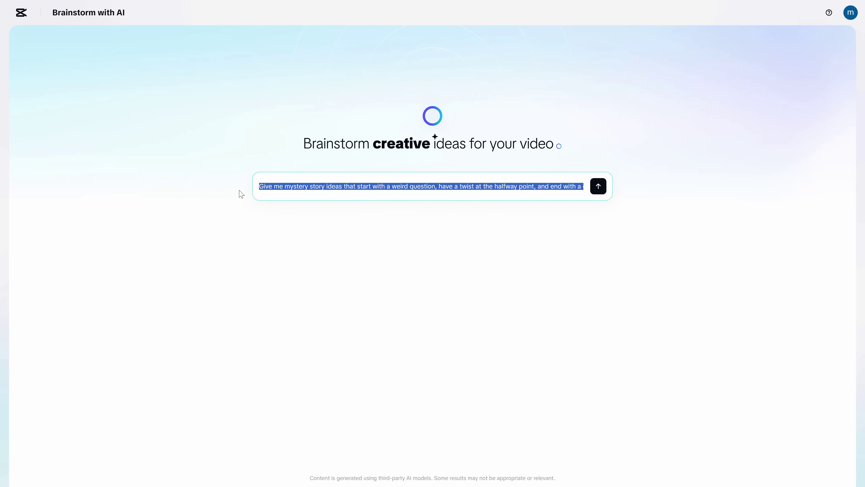
pyautogui.click(297, 189)
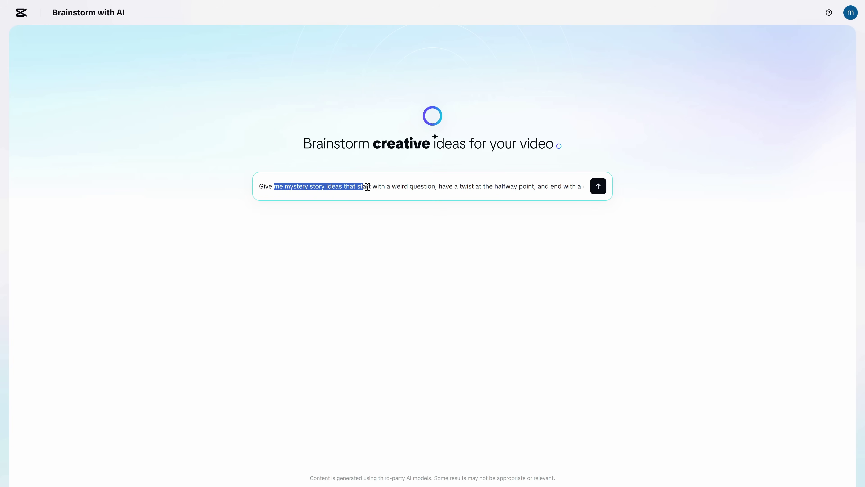
pyautogui.moveTo(576, 192); pyautogui.dragTo(551, 188)
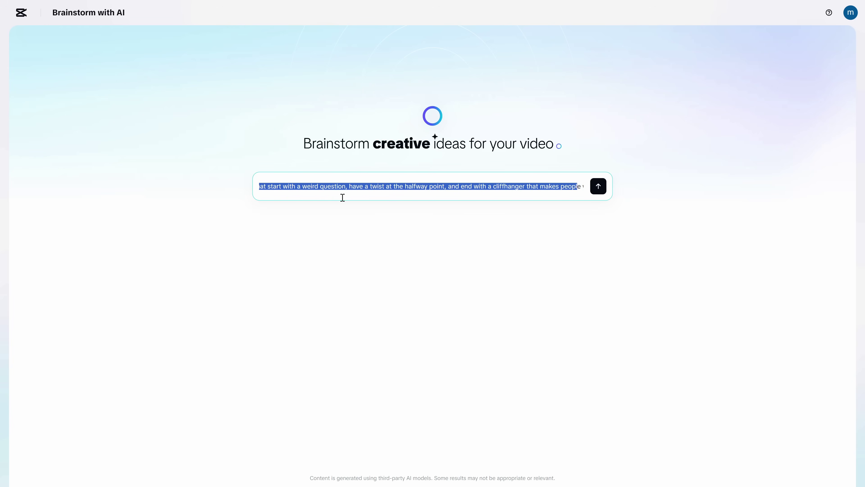
pyautogui.click(366, 189)
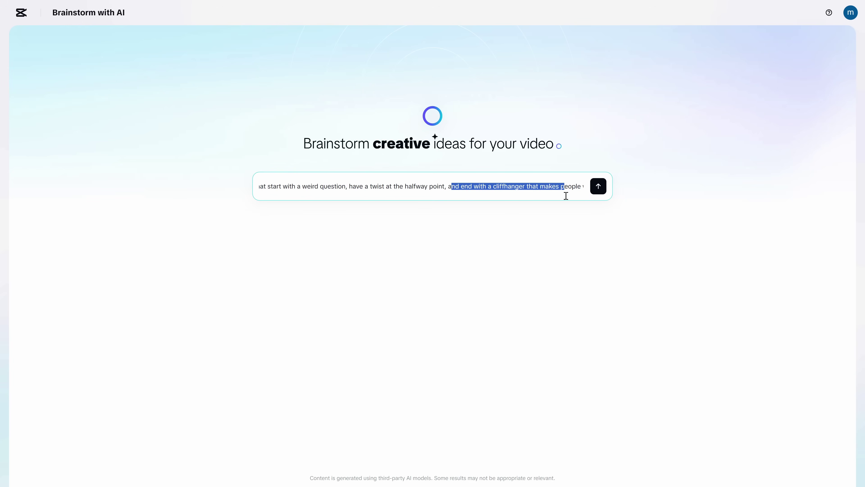
pyautogui.moveTo(566, 196); pyautogui.dragTo(592, 196)
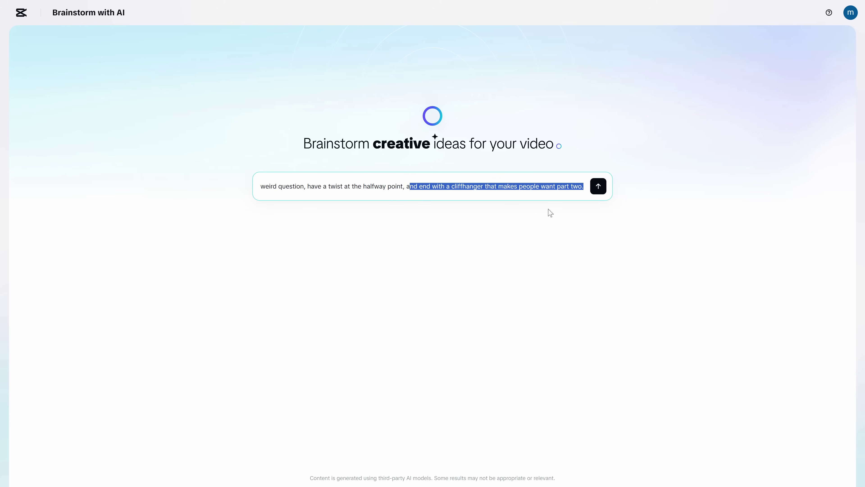
pyautogui.click(598, 187)
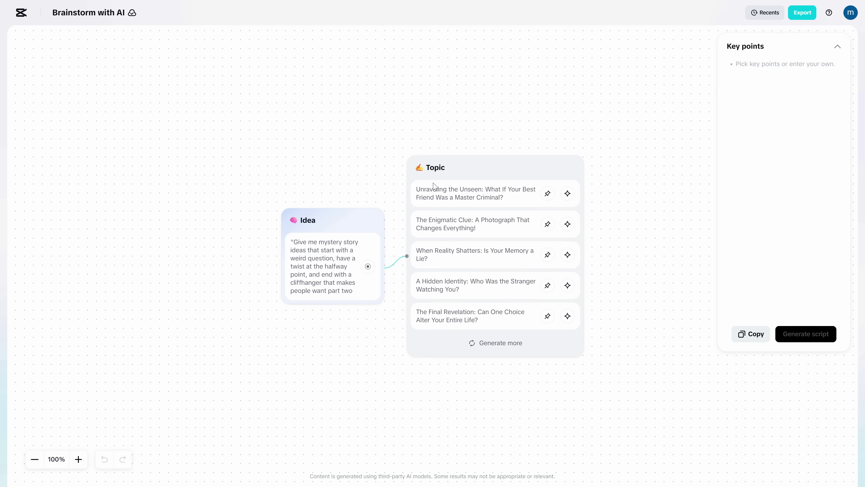
# Step: Explore the best-friend master criminal topic, pin it to Key points, and start a 9:16 Instant AI video
pyautogui.click(567, 193)
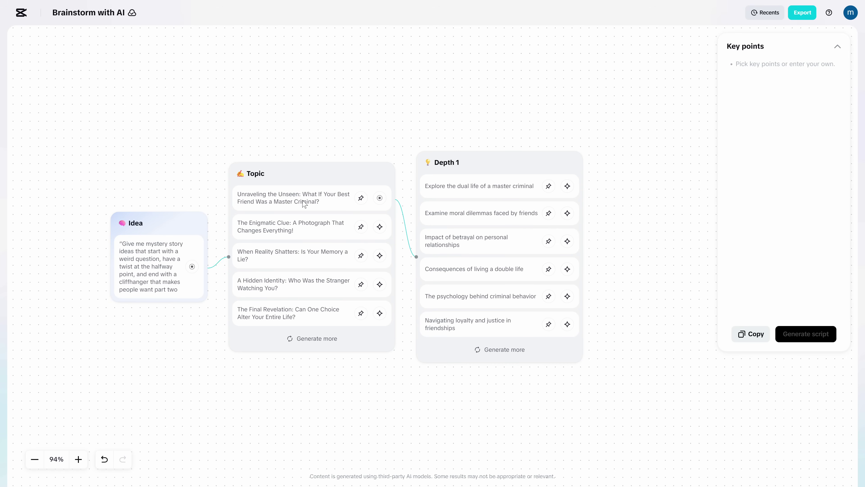
pyautogui.click(356, 202)
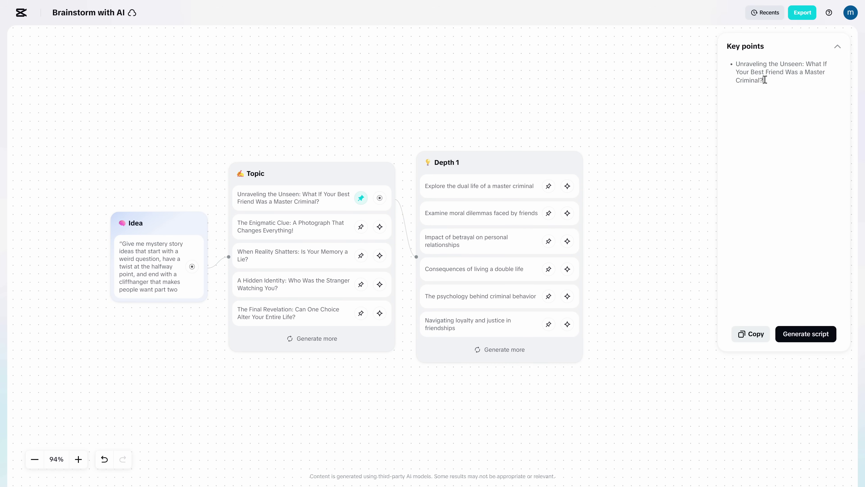
pyautogui.moveTo(765, 79); pyautogui.dragTo(726, 62)
pyautogui.click(805, 334)
pyautogui.click(642, 172)
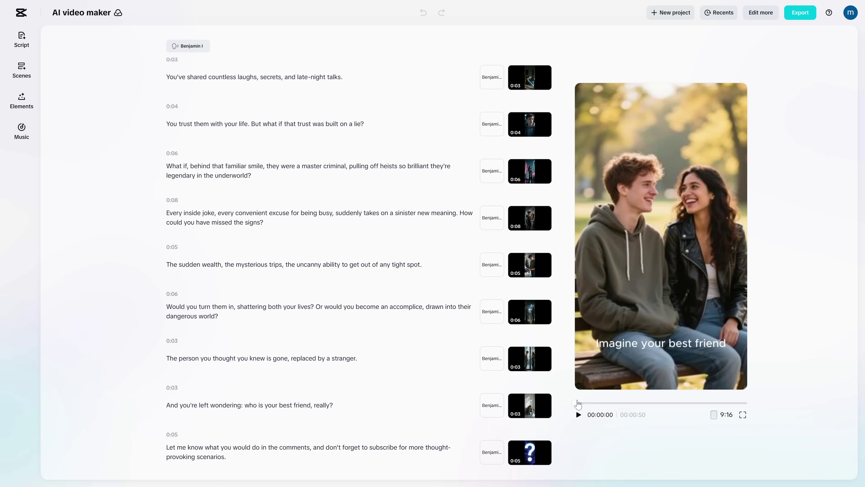
# Step: Create the 9:16 Hidden Identity stranger video narrated by the Lucas voice
pyautogui.click(578, 414)
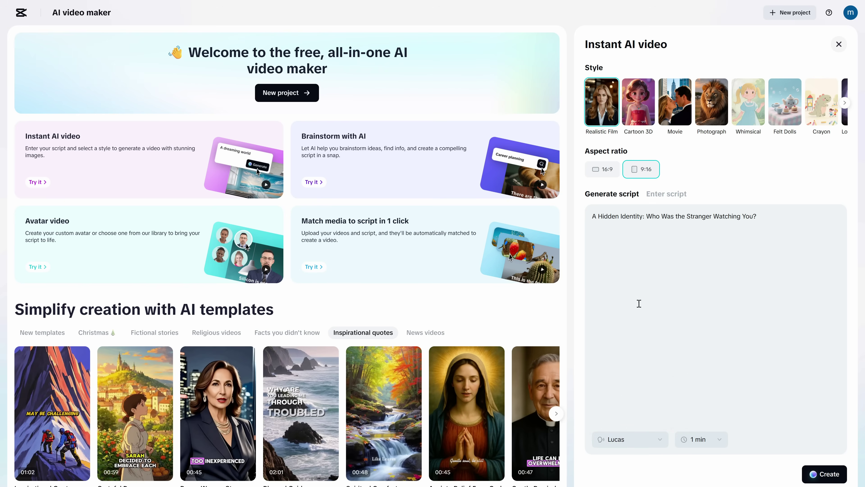
pyautogui.click(824, 473)
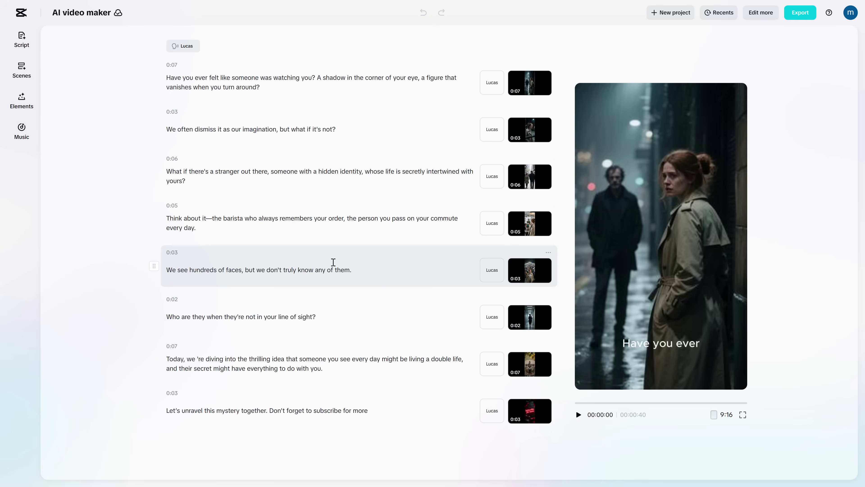
# Step: Play the 40-second hidden-identity video to check its scenes and captions
pyautogui.click(647, 317)
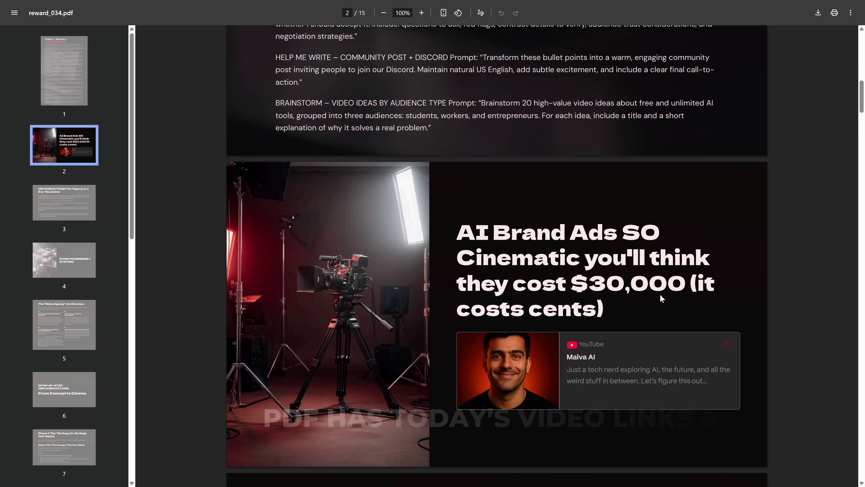
# Step: Select the cinematic desk clip VIDEO GENERATION prompt at the top of page 1
pyautogui.scroll(15, 477, 205)
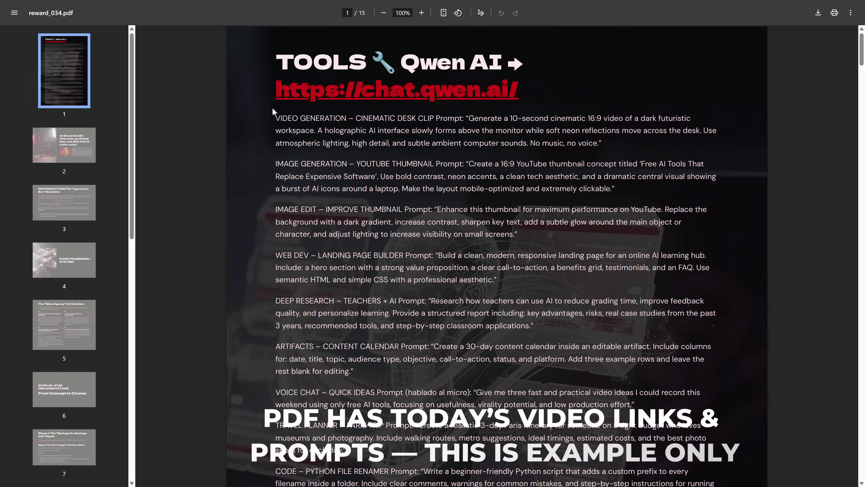
pyautogui.moveTo(311, 130); pyautogui.dragTo(344, 166)
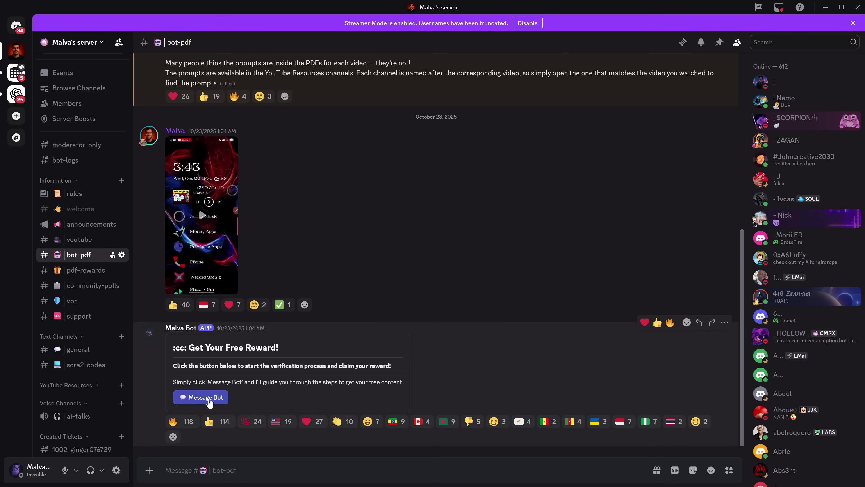
# Step: Message the reward bot and send it the video's YouTube link
pyautogui.click(212, 385)
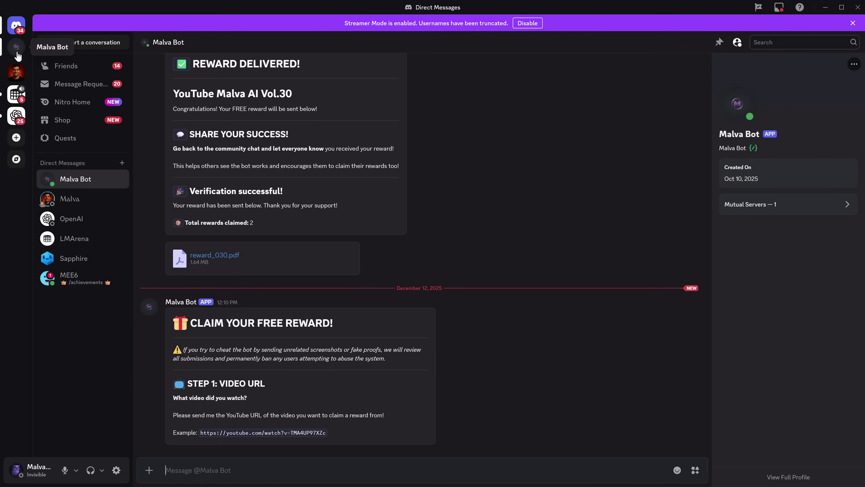
pyautogui.write('https://www.youtube.com/watch?v=U2JUXqn_Yg0')
pyautogui.press('Return')
# Step: Paste the engagement screenshot, preview it, and send it to the bot
pyautogui.hotkey('ctrl', 'v')
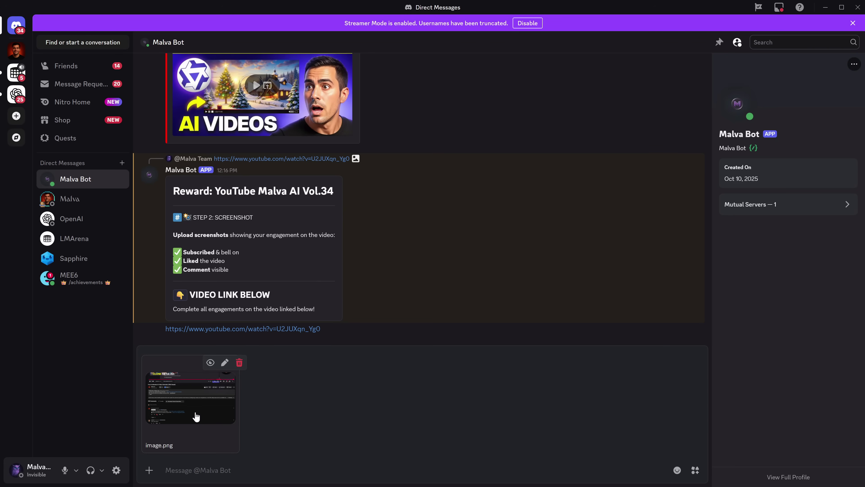
pyautogui.click(195, 416)
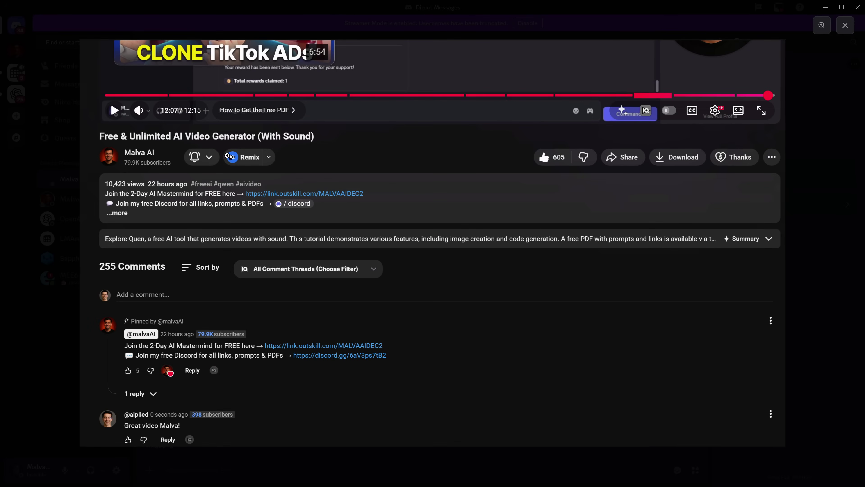
pyautogui.press('Escape')
pyautogui.press('Return')
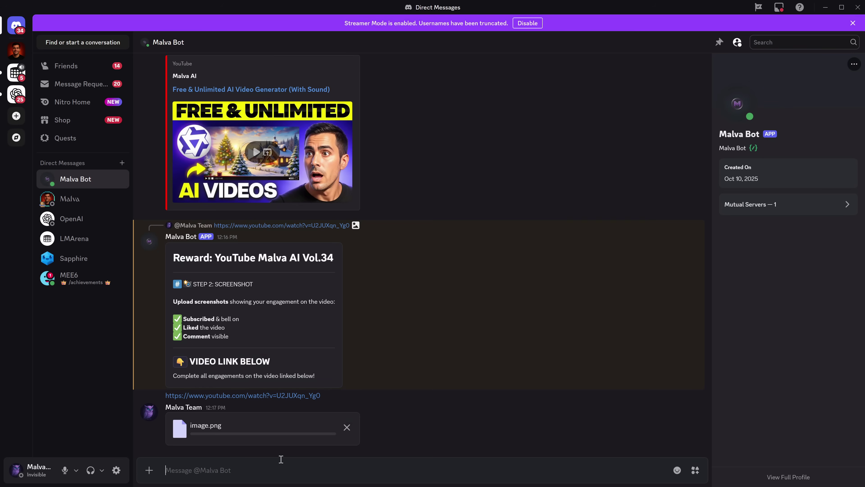